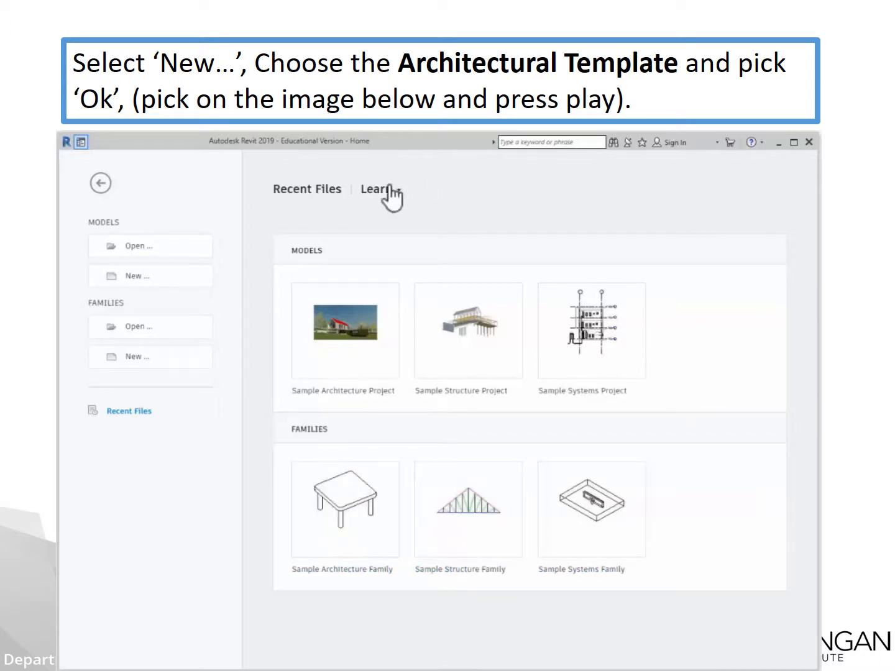
# Step: Open the Revit 2019 What's New help page, enlarge its window and review the highlights of new features
pyautogui.click(386, 189)
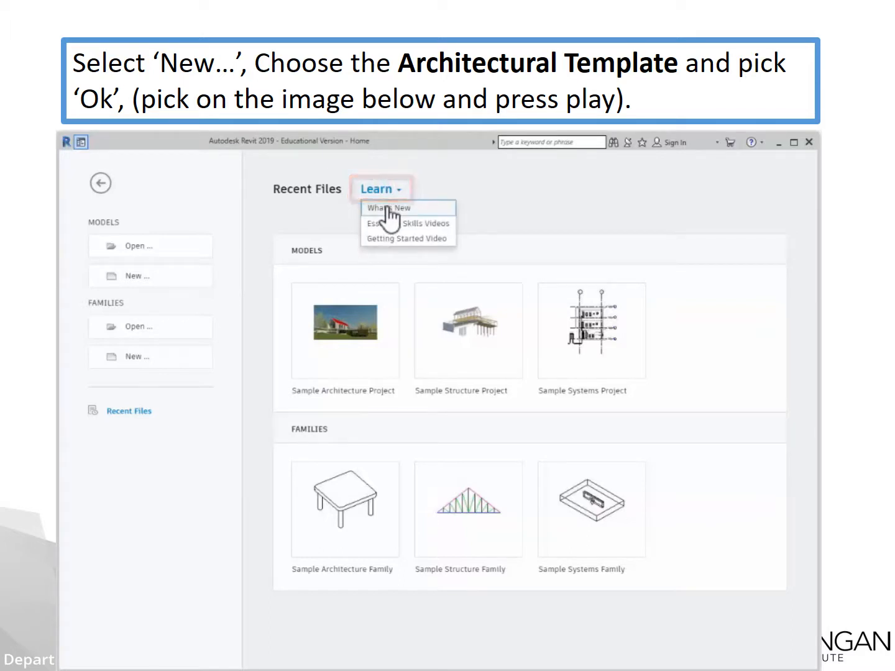
pyautogui.click(397, 209)
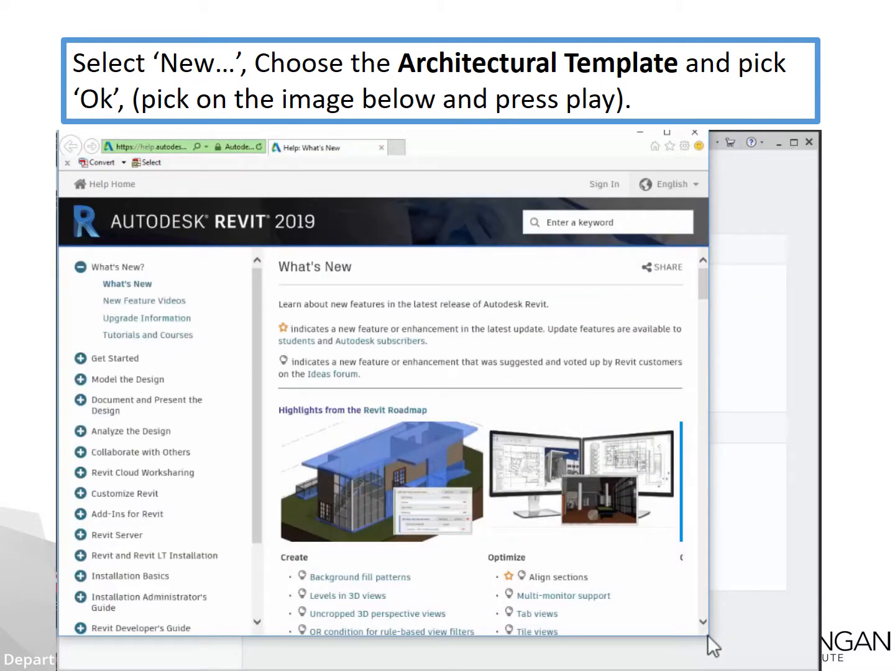
pyautogui.moveTo(707, 634); pyautogui.dragTo(810, 637)
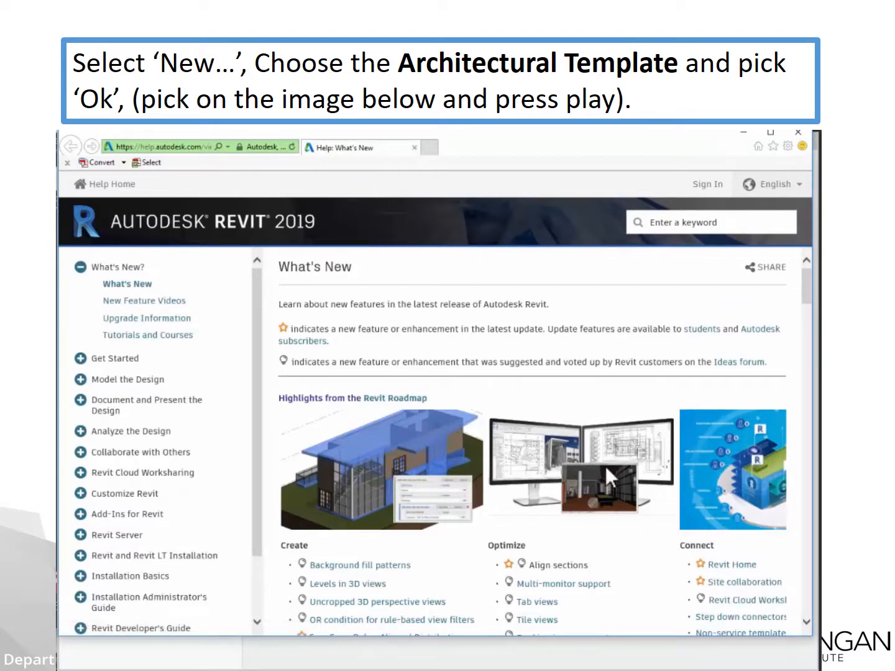
pyautogui.scroll(-4, 605, 467)
pyautogui.scroll(3, 599, 482)
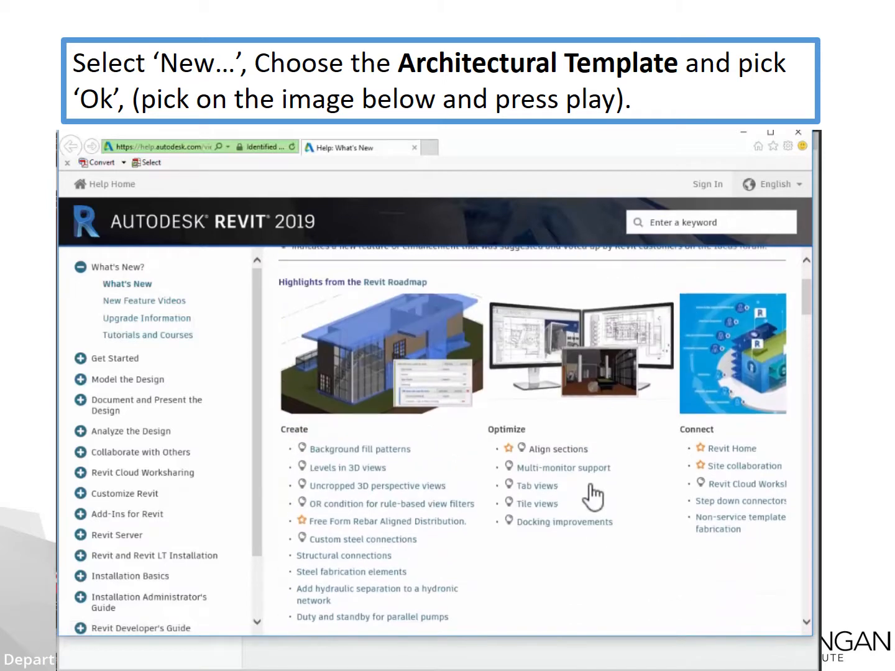
pyautogui.scroll(2, 662, 572)
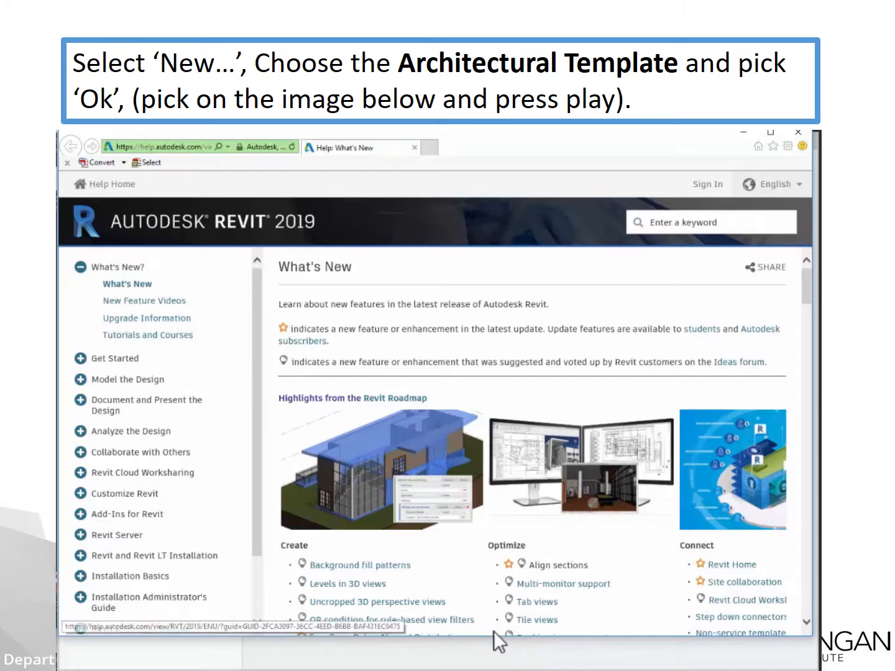
pyautogui.moveTo(490, 636); pyautogui.dragTo(483, 668)
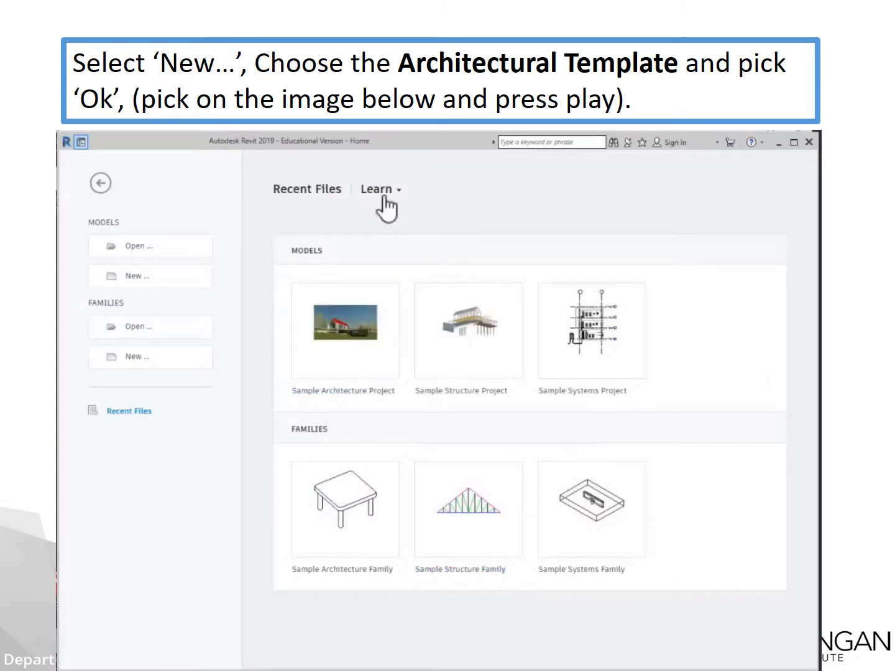
# Step: Open the Getting Started Video help page and look through the user interface tour, topic list and related links
pyautogui.click(378, 189)
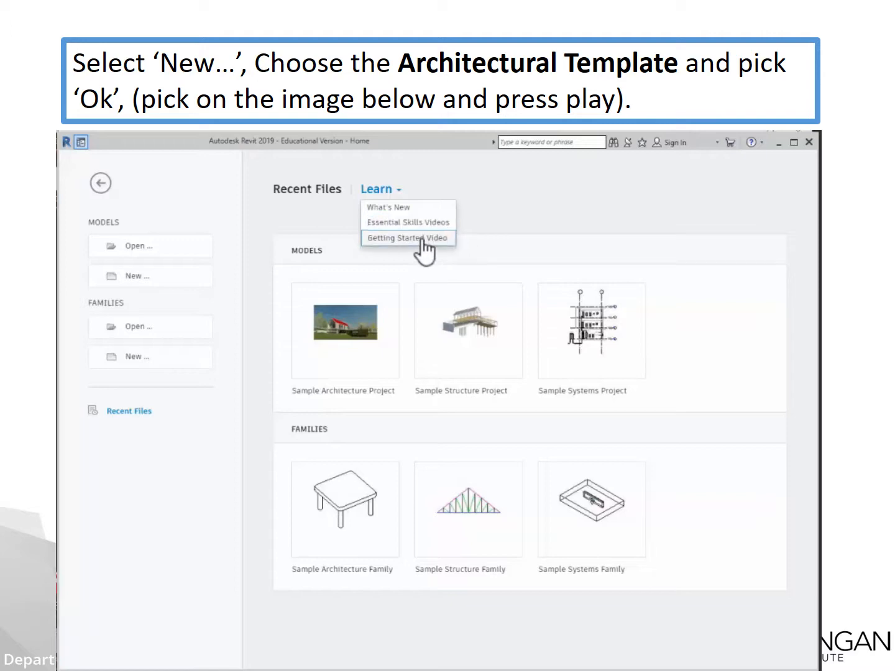
pyautogui.click(422, 239)
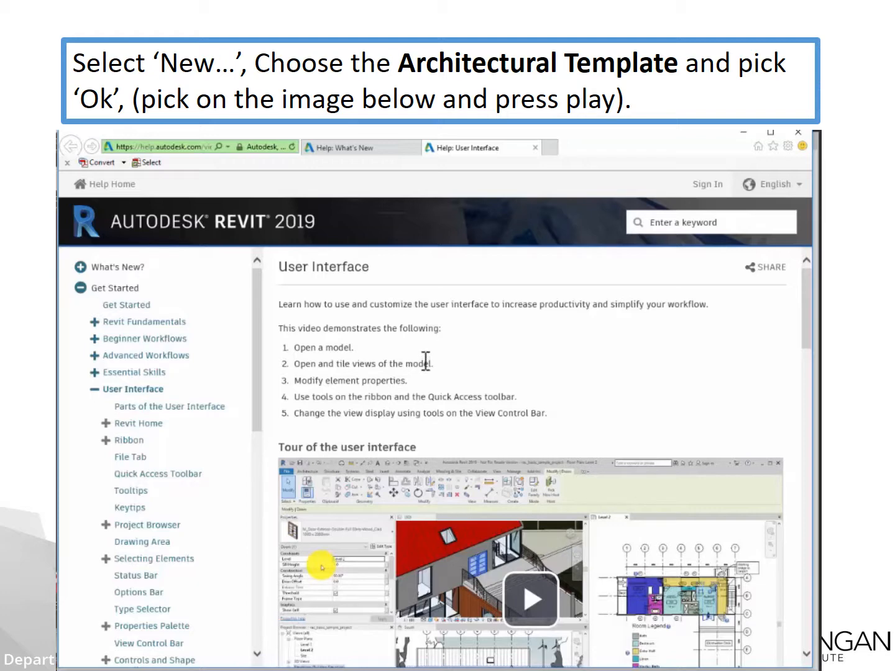
pyautogui.scroll(-2, 423, 424)
pyautogui.scroll(-2, 433, 333)
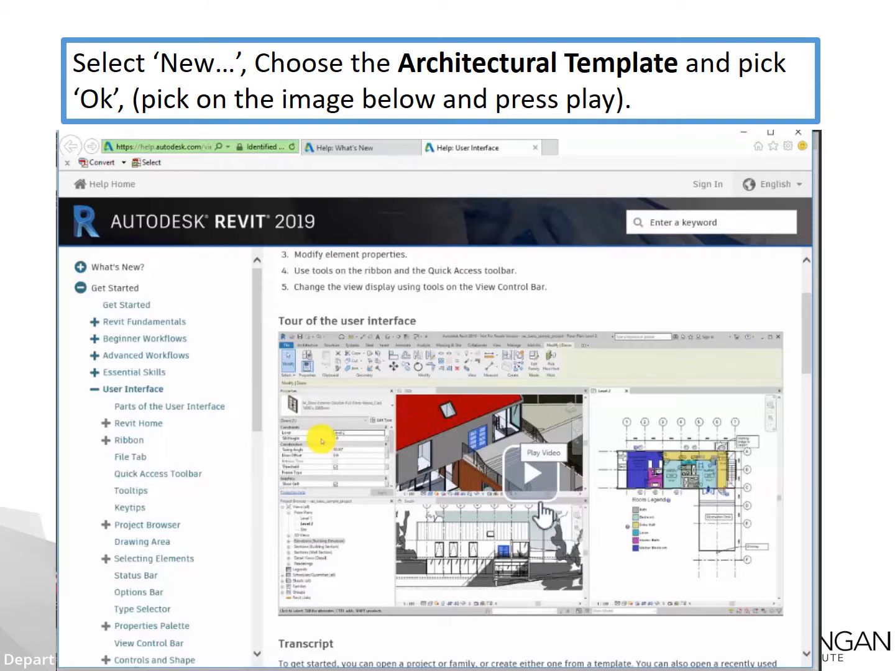
pyautogui.scroll(-5, 551, 494)
pyautogui.scroll(-7, 556, 495)
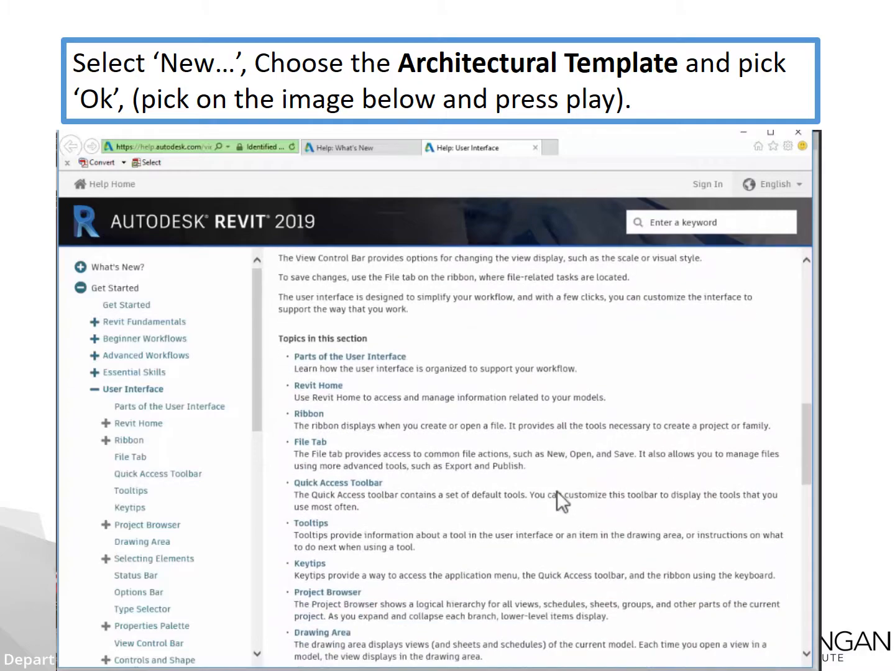
pyautogui.scroll(6, 556, 496)
pyautogui.scroll(-6, 556, 494)
pyautogui.scroll(-9, 557, 495)
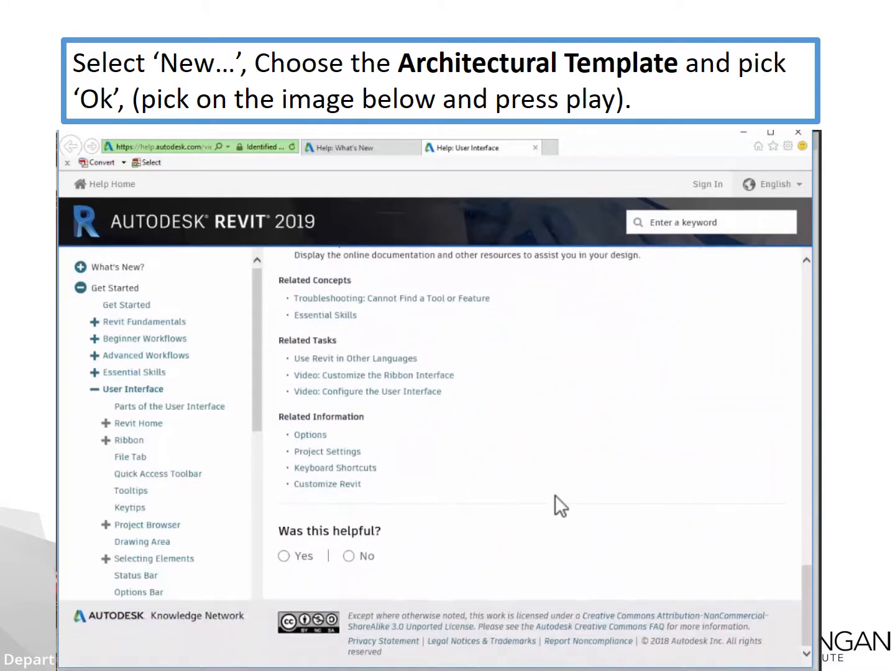
pyautogui.scroll(7, 556, 494)
pyautogui.scroll(8, 555, 495)
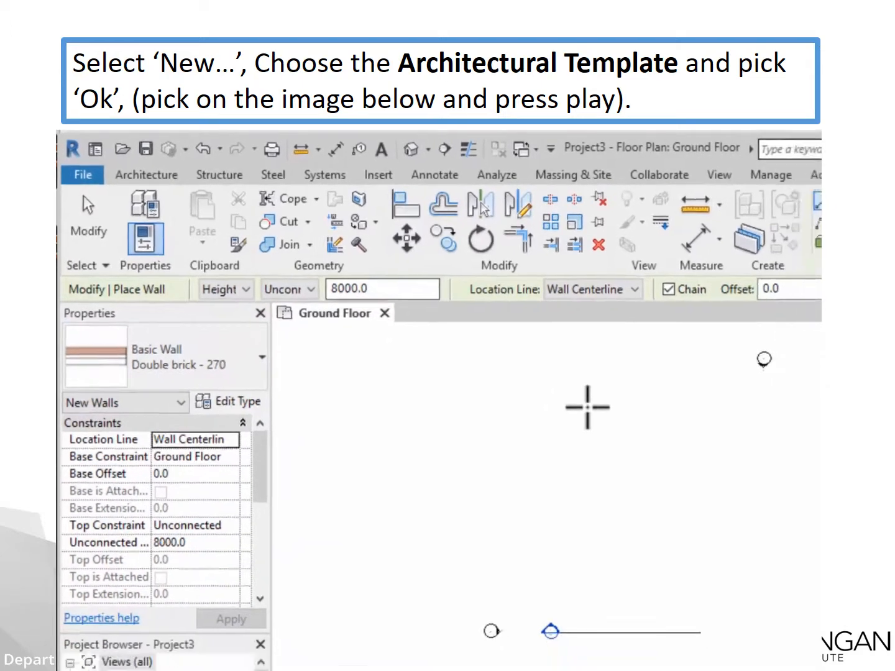
# Step: Draw a straight horizontal Double brick - 270 wall in the Ground Floor plan and show it in the default 3D view
pyautogui.click(457, 432)
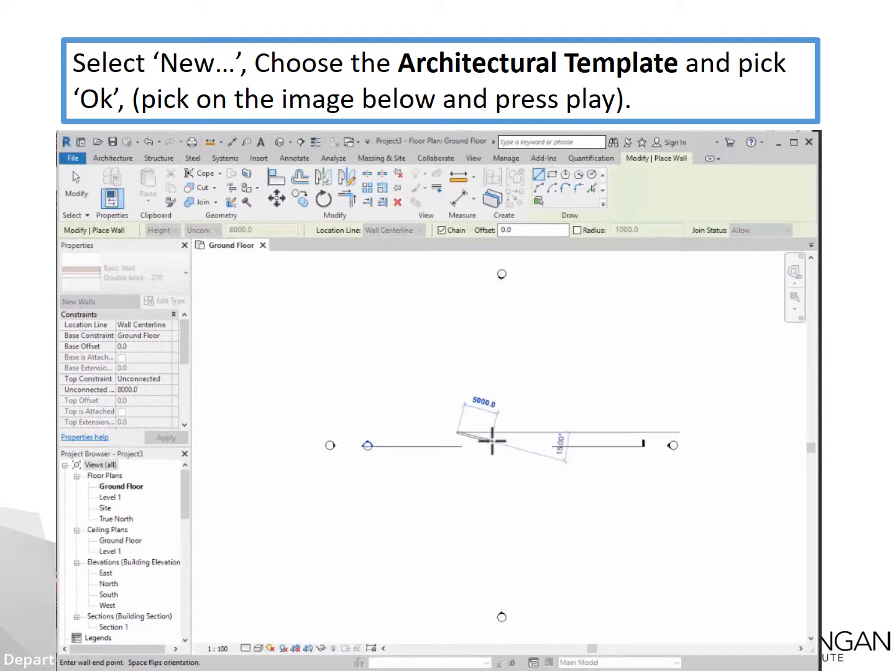
pyautogui.click(526, 431)
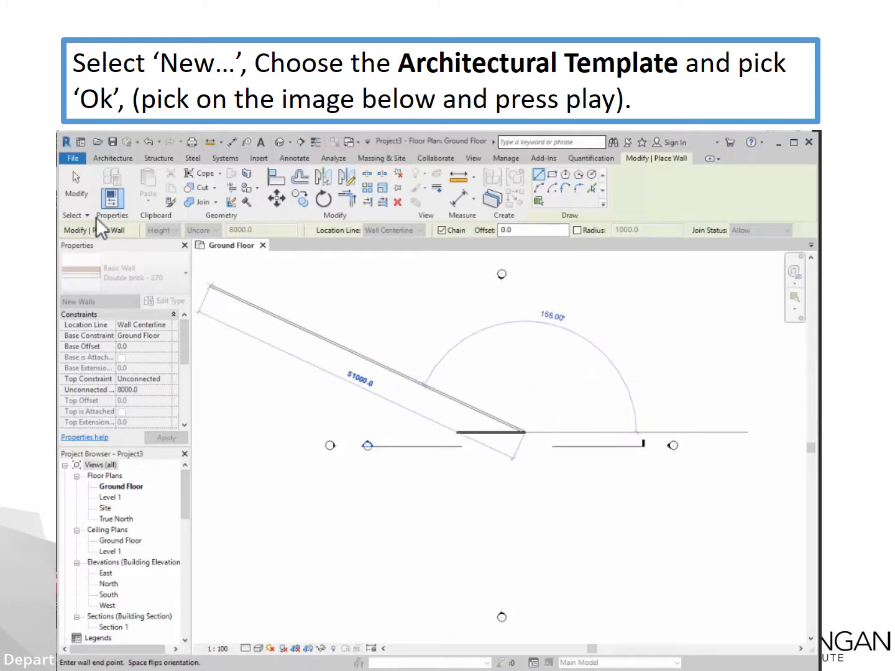
pyautogui.click(83, 194)
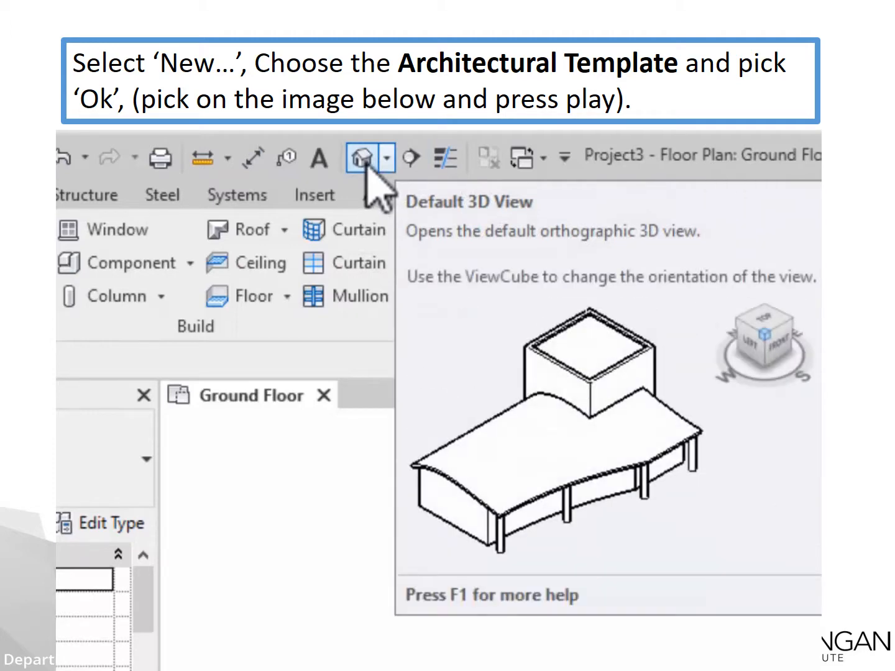
pyautogui.click(363, 159)
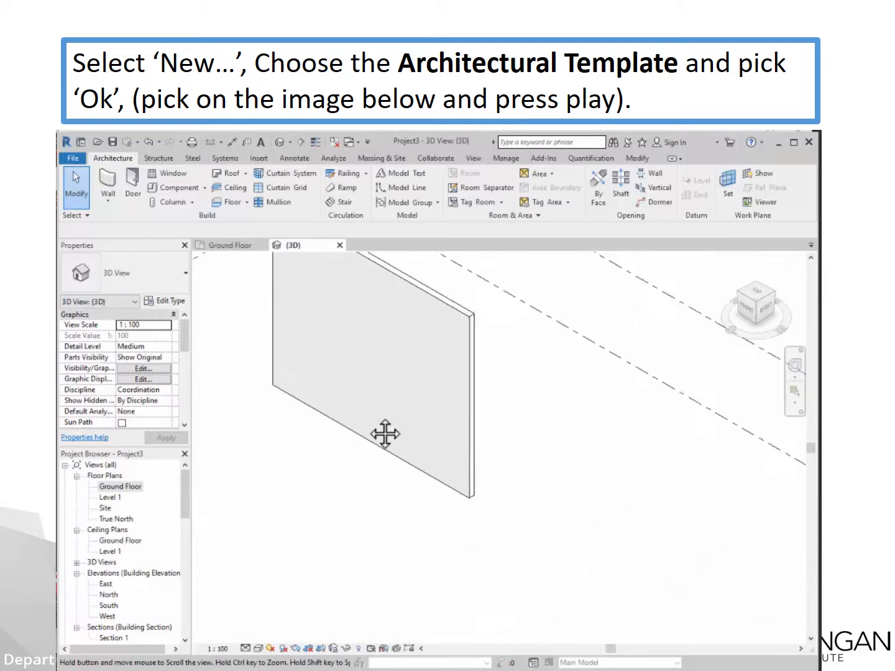
pyautogui.moveTo(424, 557); pyautogui.dragTo(523, 543, button='middle')
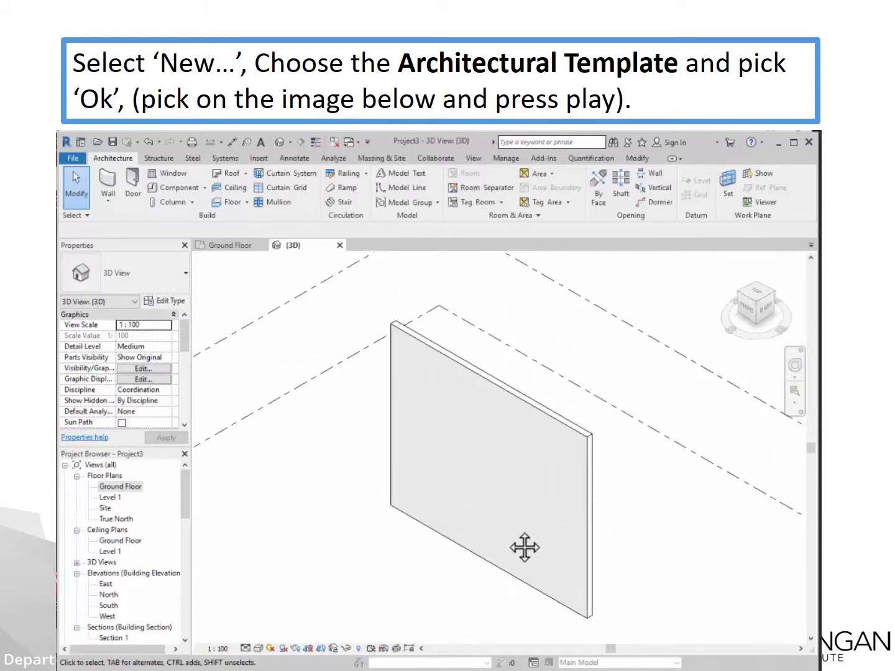
# Step: Return to the Ground Floor plan and examine the end of the wall and the east elevation marker up close
pyautogui.click(225, 245)
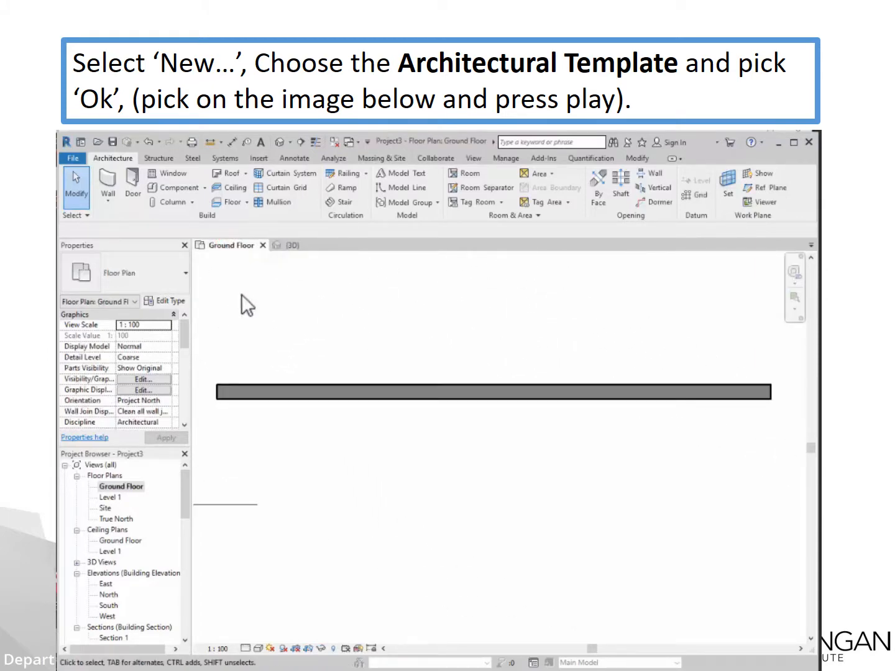
pyautogui.scroll(5, 219, 389)
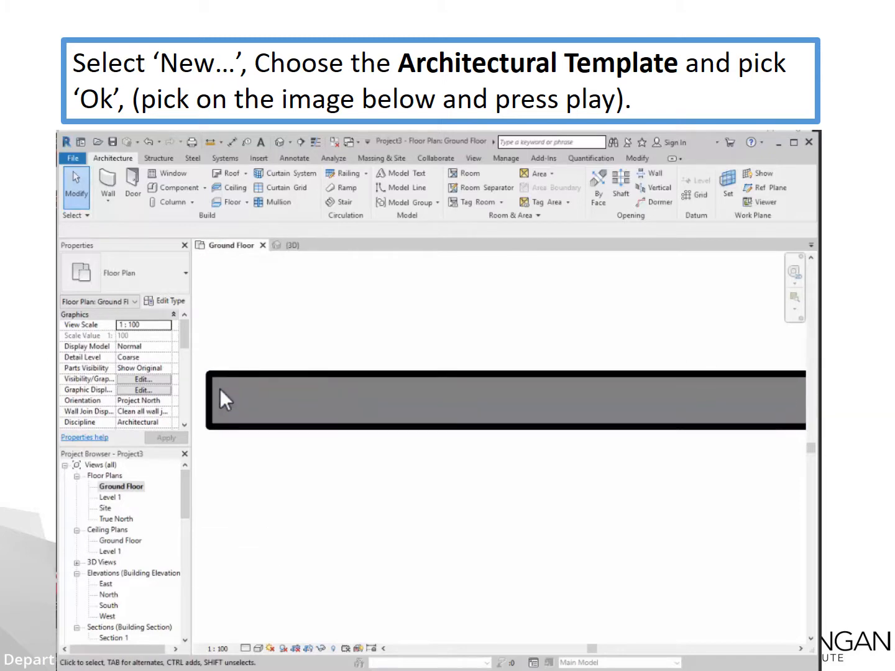
pyautogui.moveTo(210, 404); pyautogui.dragTo(444, 411, button='middle')
pyautogui.scroll(-3, 439, 406)
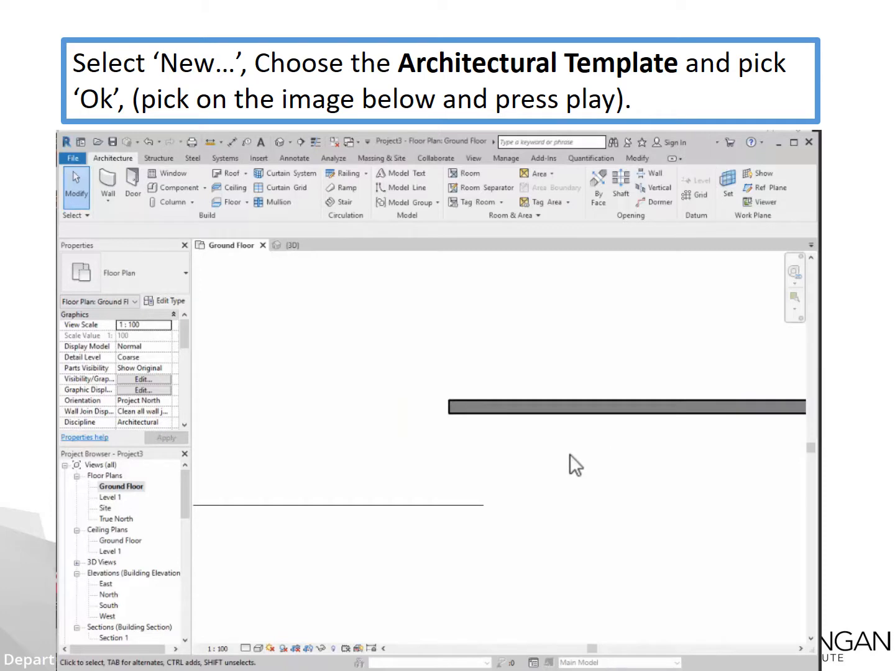
pyautogui.moveTo(570, 455)
pyautogui.mouseDown(button='middle')
pyautogui.moveTo(590, 472)
pyautogui.moveTo(254, 474)
pyautogui.moveTo(388, 492)
pyautogui.moveTo(634, 501)
pyautogui.moveTo(366, 466)
pyautogui.mouseUp(button='middle')
pyautogui.scroll(5, 506, 500)
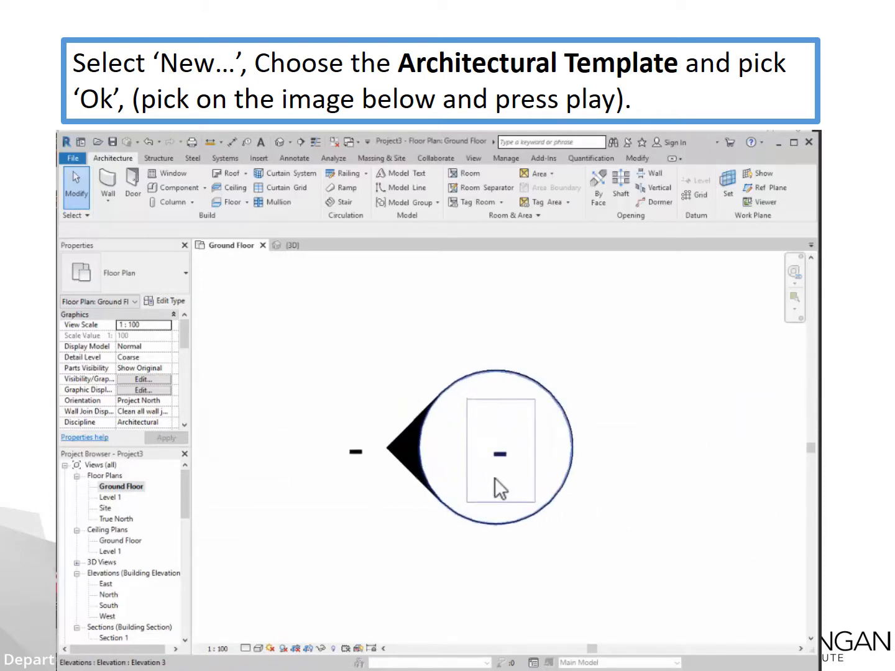
# Step: Examine the section marker west of the wall up close and return to the whole wall in the plan
pyautogui.scroll(-6, 495, 479)
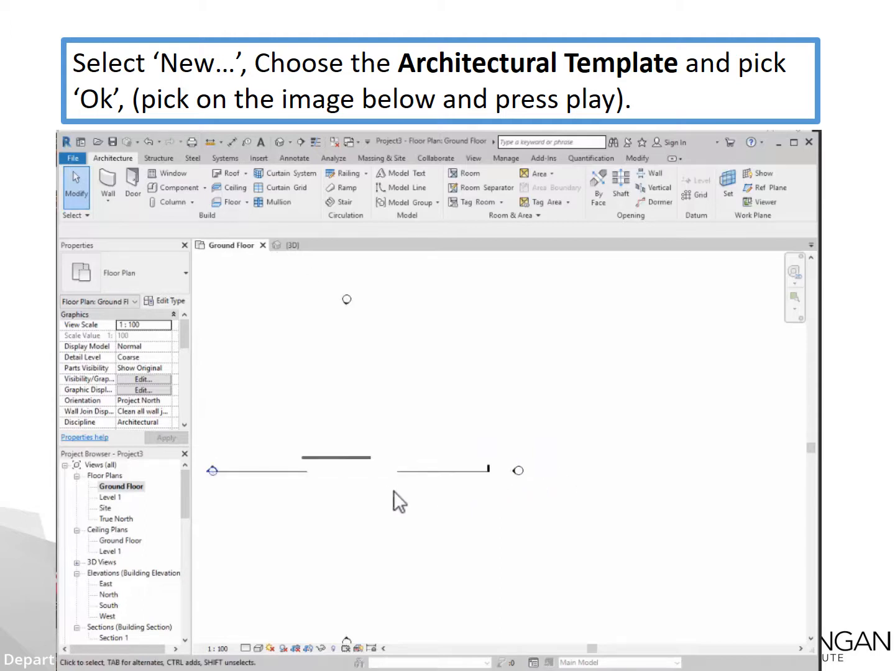
pyautogui.moveTo(398, 501); pyautogui.dragTo(714, 504, button='middle')
pyautogui.scroll(9, 565, 472)
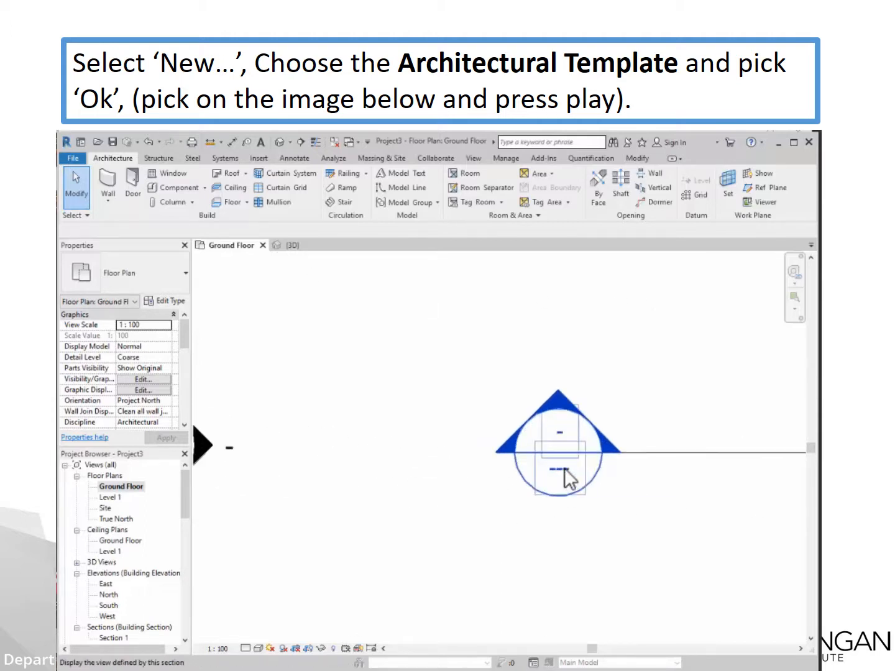
pyautogui.scroll(-2, 622, 523)
pyautogui.moveTo(685, 565); pyautogui.dragTo(416, 545, button='middle')
pyautogui.scroll(-3, 560, 534)
pyautogui.moveTo(585, 529)
pyautogui.mouseDown(button='middle')
pyautogui.moveTo(623, 540)
pyautogui.moveTo(426, 535)
pyautogui.mouseUp(button='middle')
pyautogui.scroll(-2, 661, 525)
pyautogui.moveTo(559, 544); pyautogui.dragTo(440, 546, button='middle')
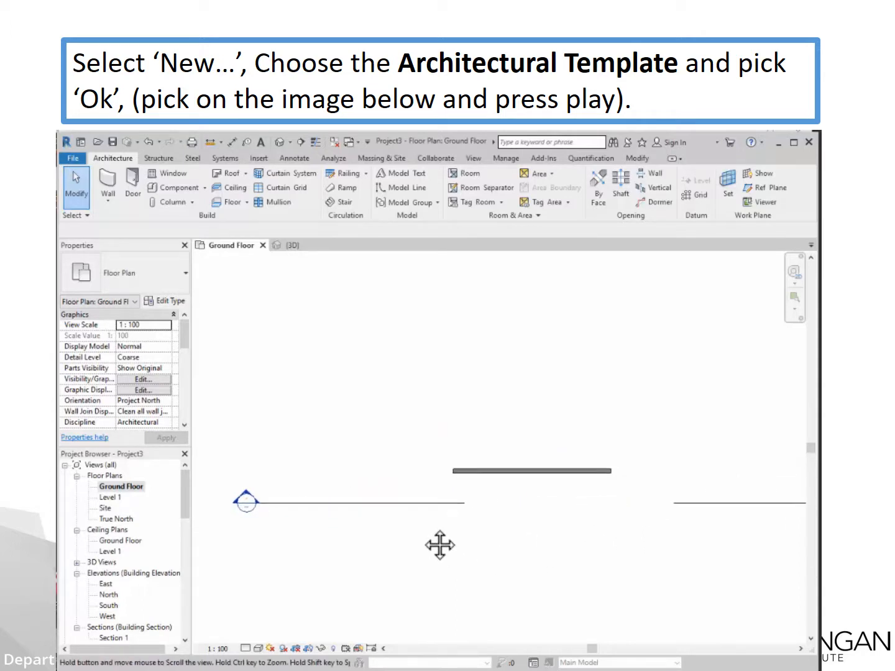
pyautogui.scroll(5, 478, 470)
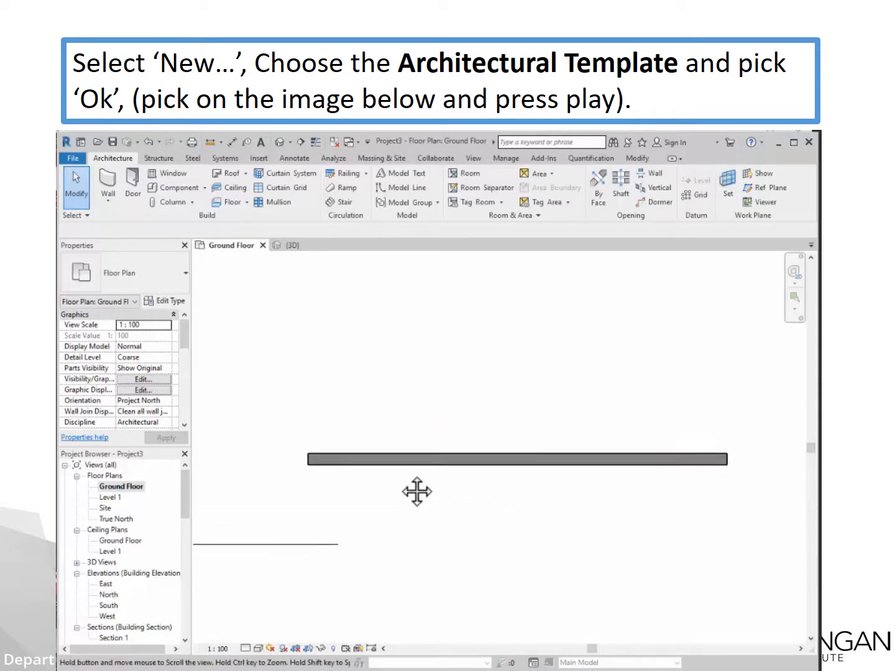
pyautogui.moveTo(417, 493); pyautogui.dragTo(402, 486, button='middle')
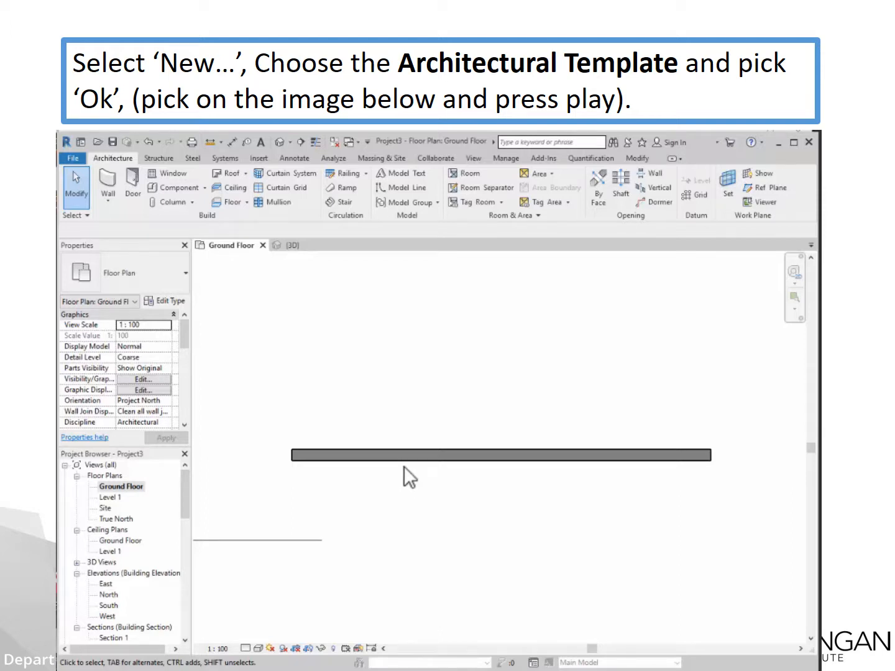
# Step: Switch to the 3D view and orbit around the wall to inspect it from different angles
pyautogui.click(291, 243)
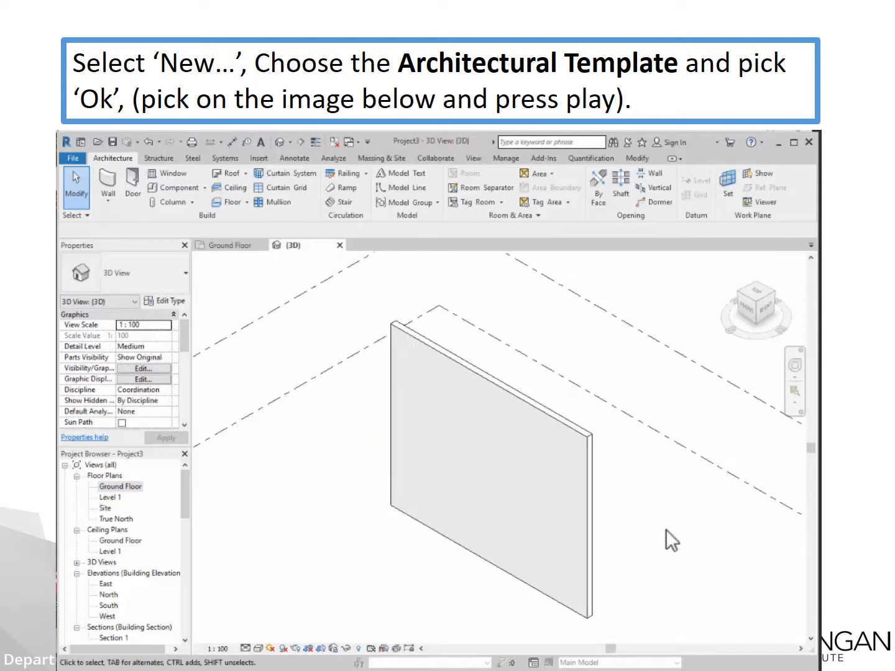
pyautogui.scroll(-2, 663, 526)
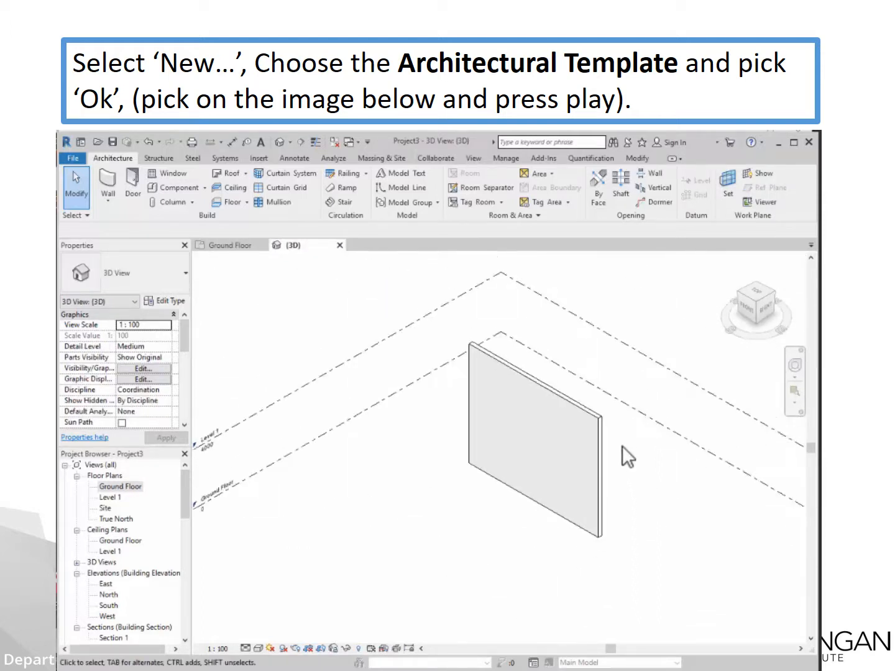
pyautogui.moveTo(655, 490); pyautogui.dragTo(602, 496, button='middle')
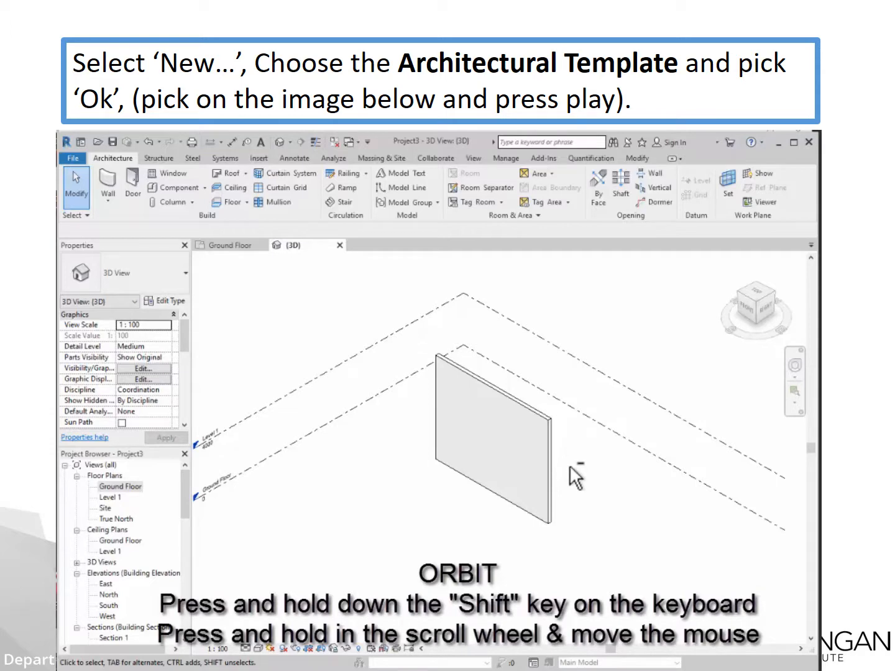
pyautogui.keyDown('shift'); pyautogui.moveTo(570, 467); pyautogui.dragTo(570, 466, button='middle'); pyautogui.keyUp('shift')
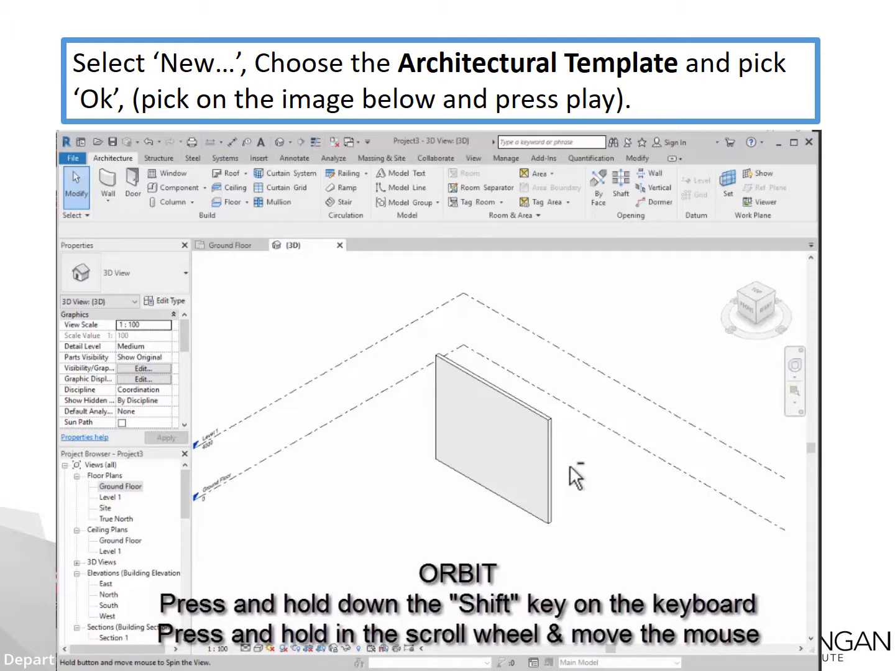
pyautogui.keyDown('shift'); pyautogui.moveTo(569, 465); pyautogui.dragTo(613, 546, button='middle'); pyautogui.keyUp('shift')
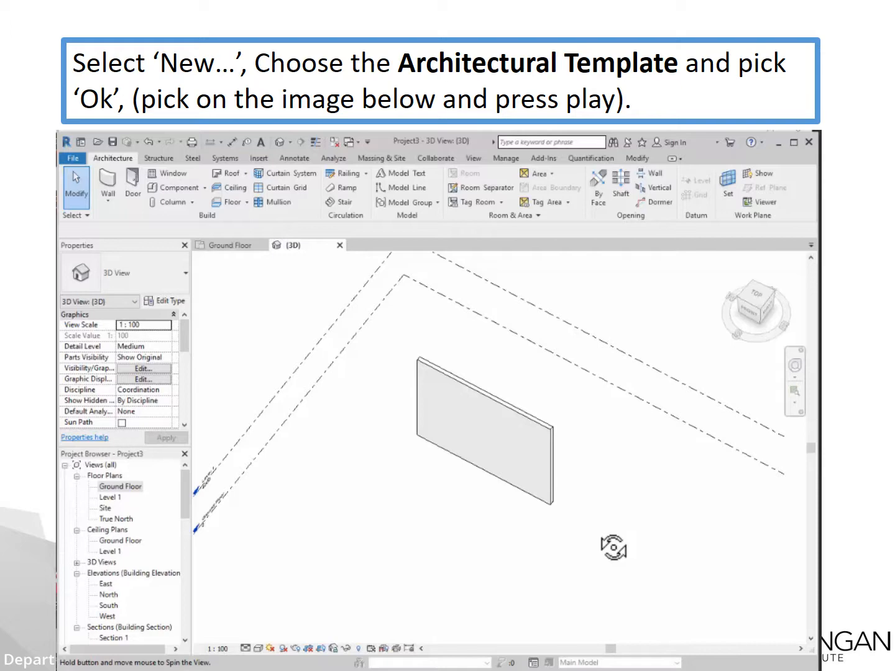
pyautogui.keyDown('shift'); pyautogui.moveTo(614, 548); pyautogui.dragTo(561, 537, button='middle'); pyautogui.keyUp('shift')
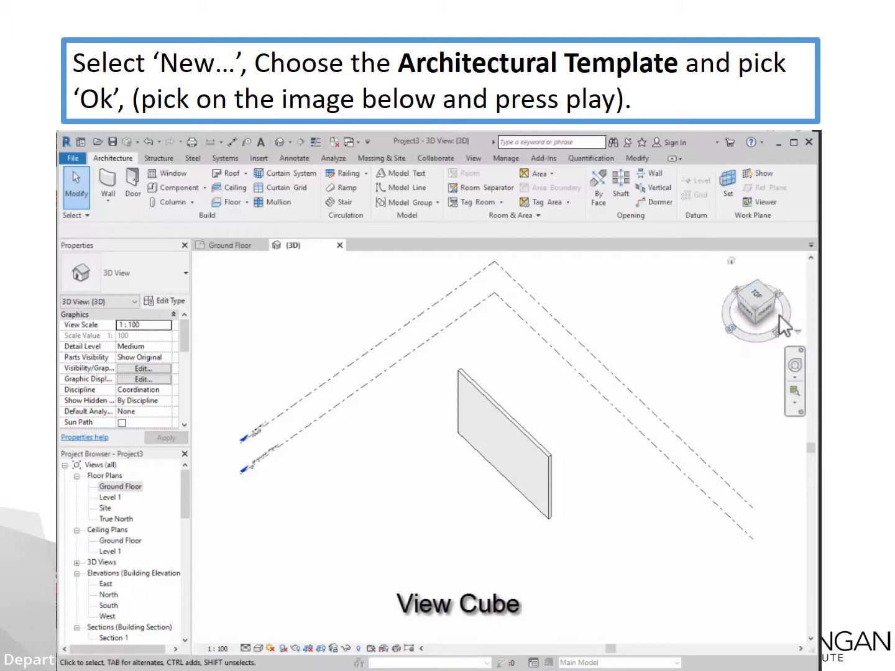
# Step: Turn the 3D view through the ViewCube's isometric corner orientations, ending at the top-front-right corner
pyautogui.click(742, 301)
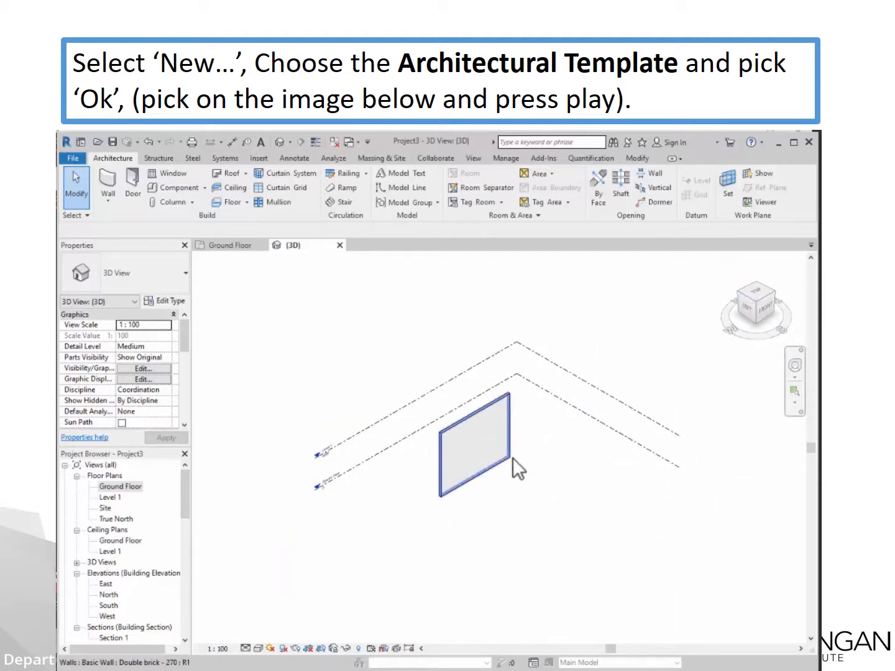
pyautogui.click(740, 291)
pyautogui.click(741, 291)
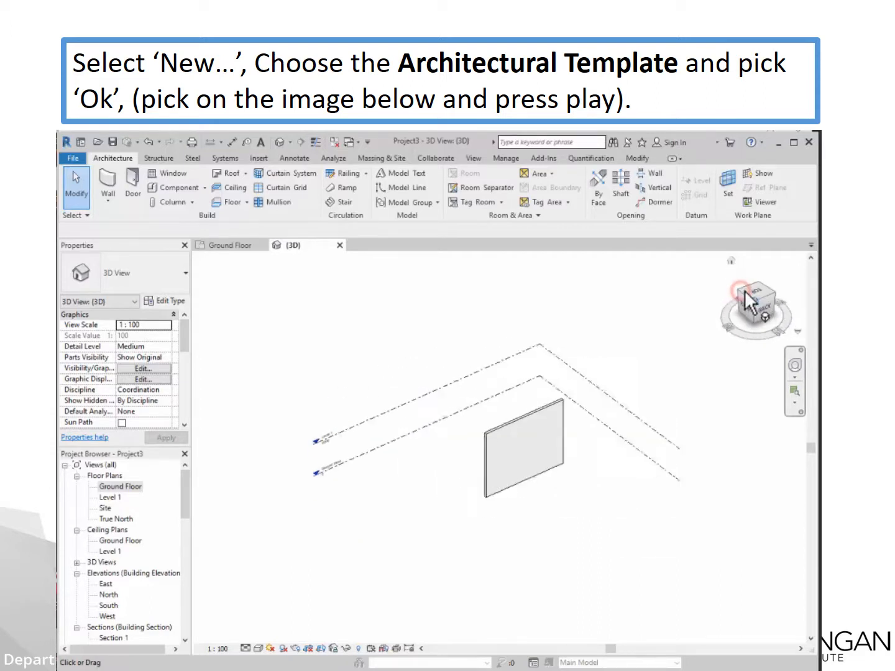
pyautogui.click(741, 293)
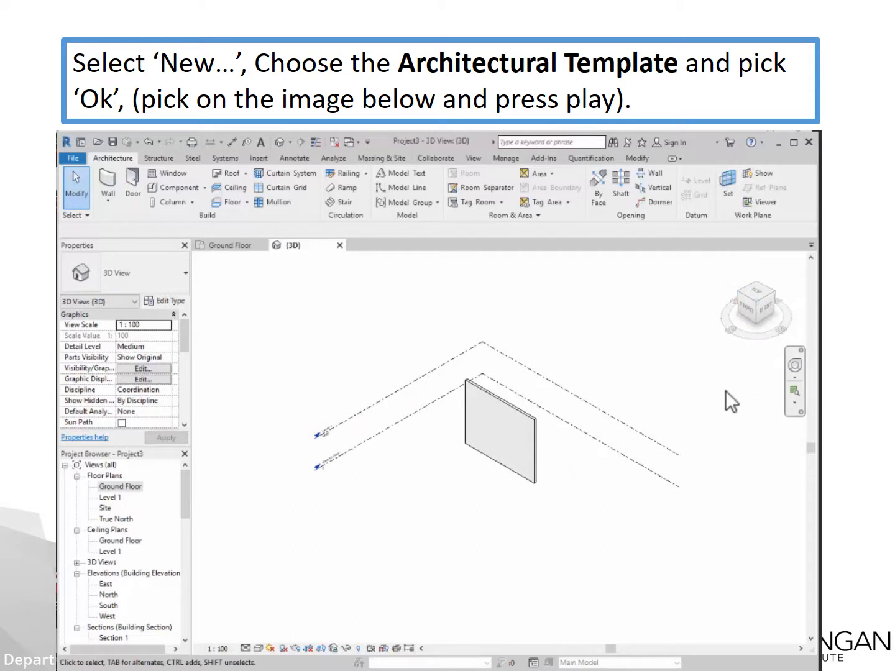
# Step: View the wall and its level lines face-on from the front, then return to the top-front-right isometric view
pyautogui.click(747, 306)
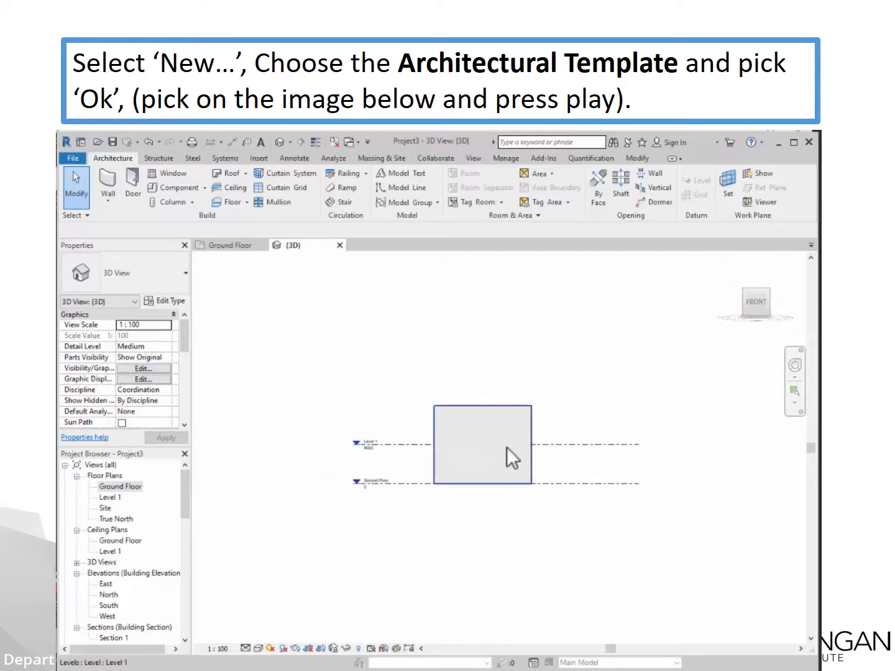
pyautogui.scroll(4, 467, 439)
pyautogui.scroll(1, 472, 442)
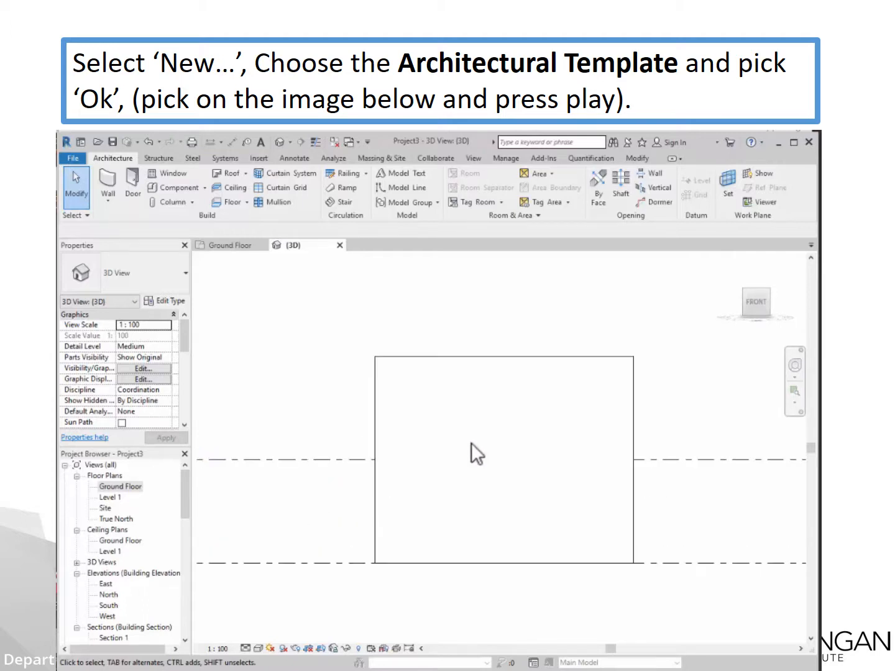
pyautogui.scroll(-1, 736, 491)
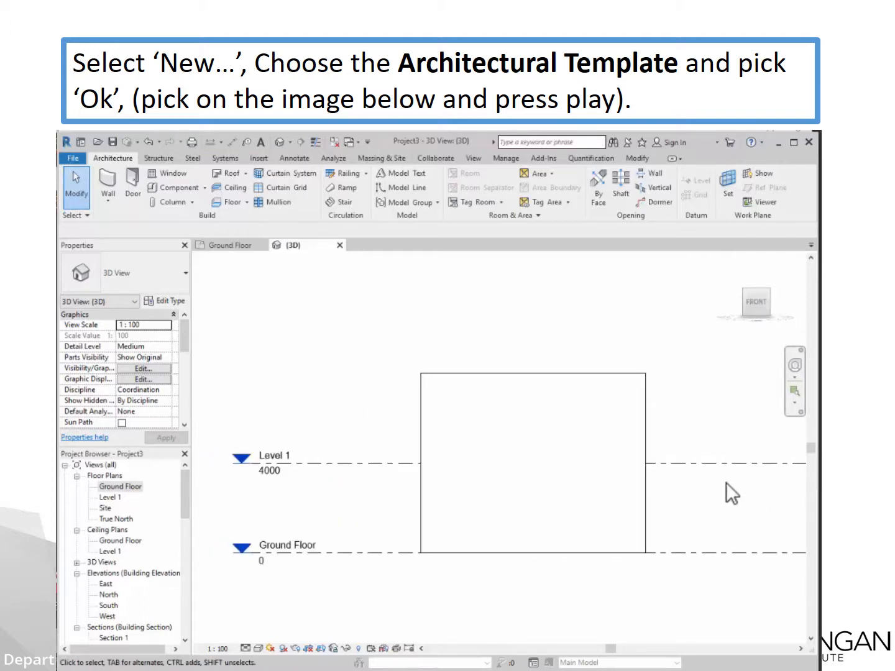
pyautogui.click(769, 291)
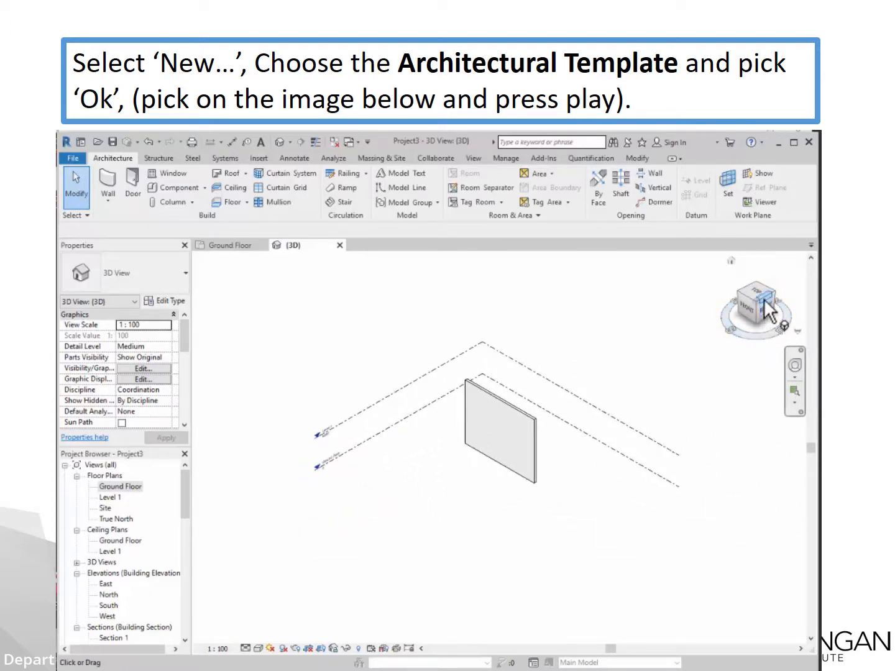
# Step: Turn the 3D view around to the back of the wall, examine its brick face and restore the home orientation
pyautogui.click(763, 308)
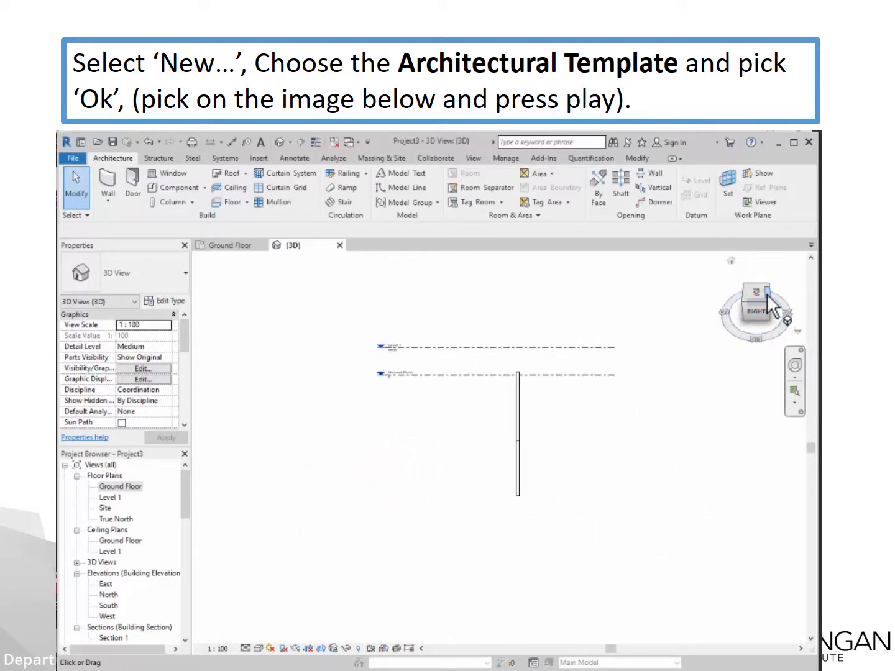
pyautogui.click(770, 301)
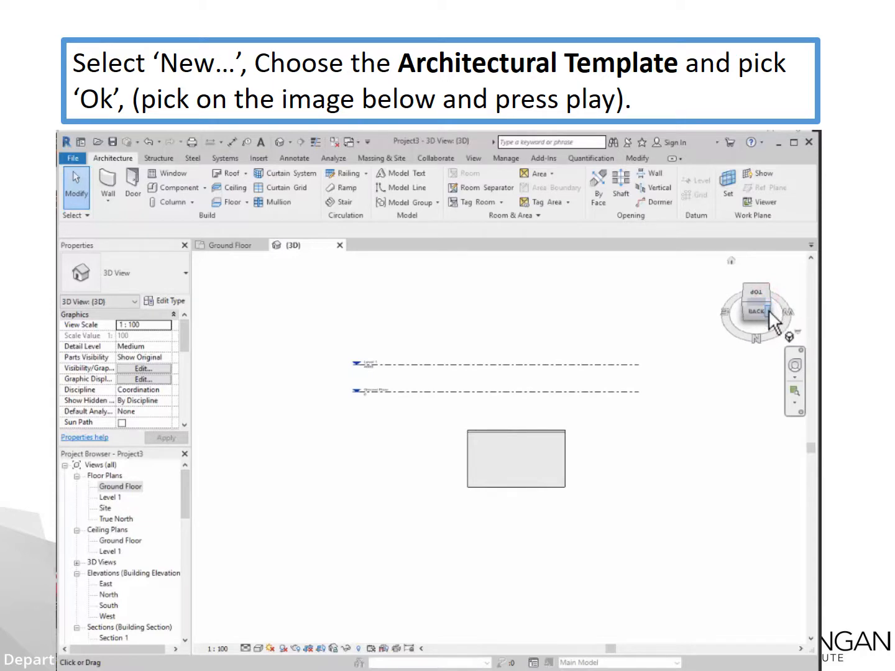
pyautogui.click(769, 304)
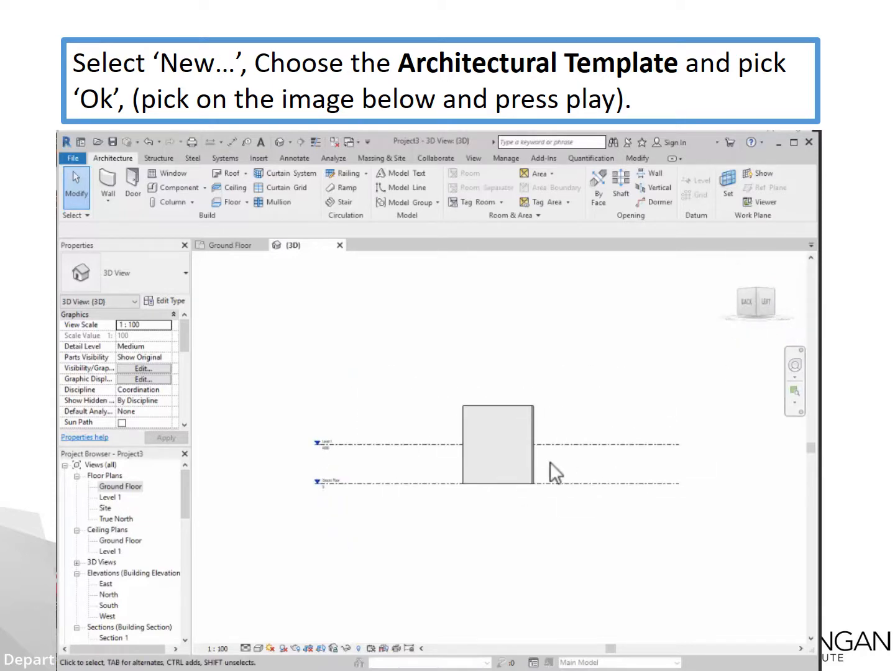
pyautogui.click(747, 301)
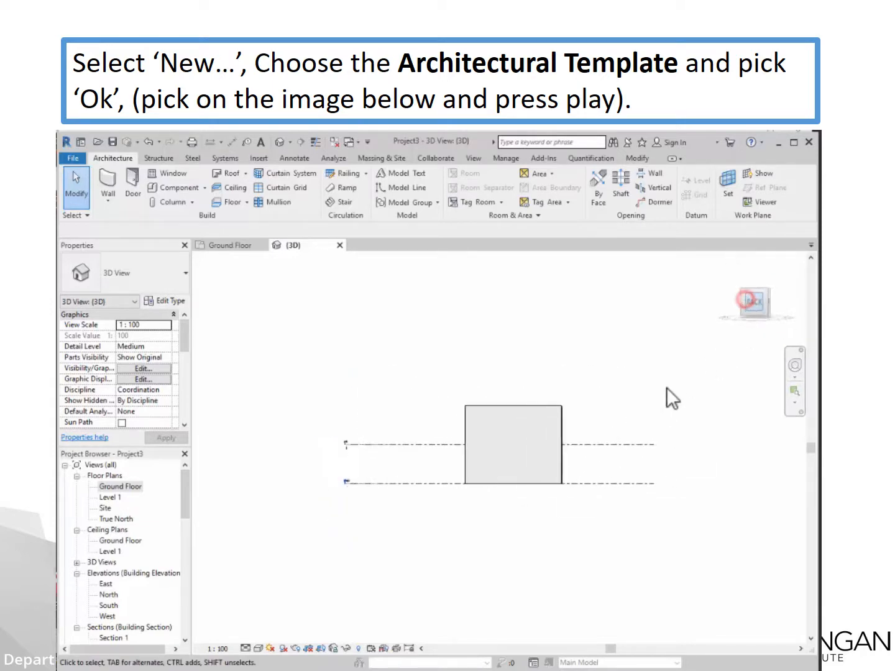
pyautogui.scroll(4, 517, 417)
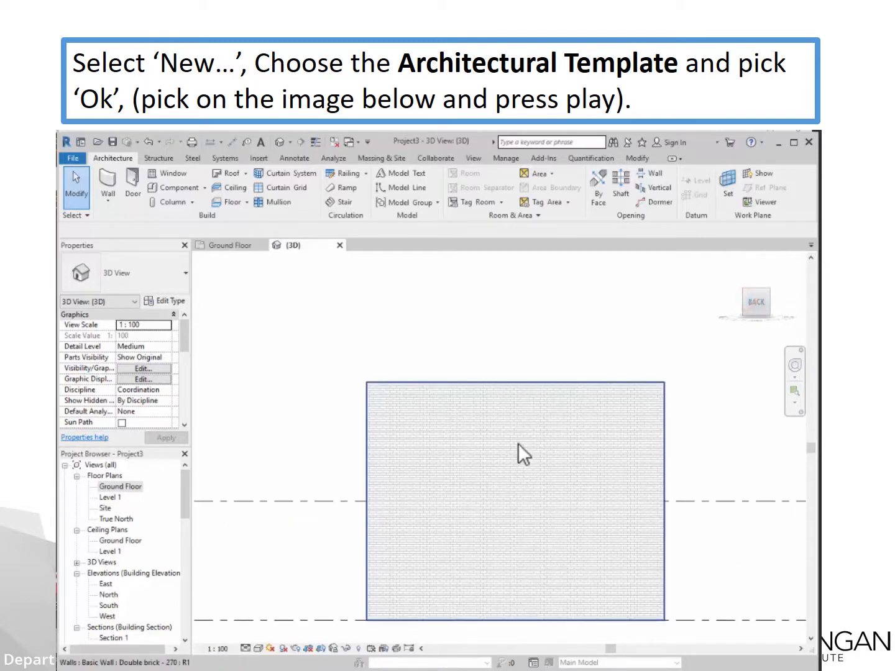
pyautogui.moveTo(535, 472); pyautogui.dragTo(508, 460, button='middle')
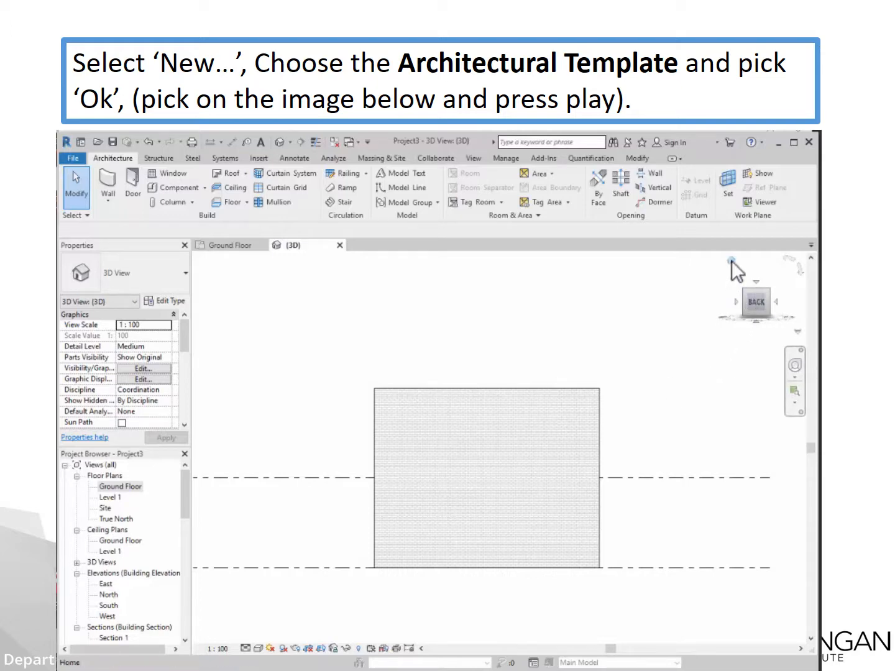
pyautogui.click(731, 260)
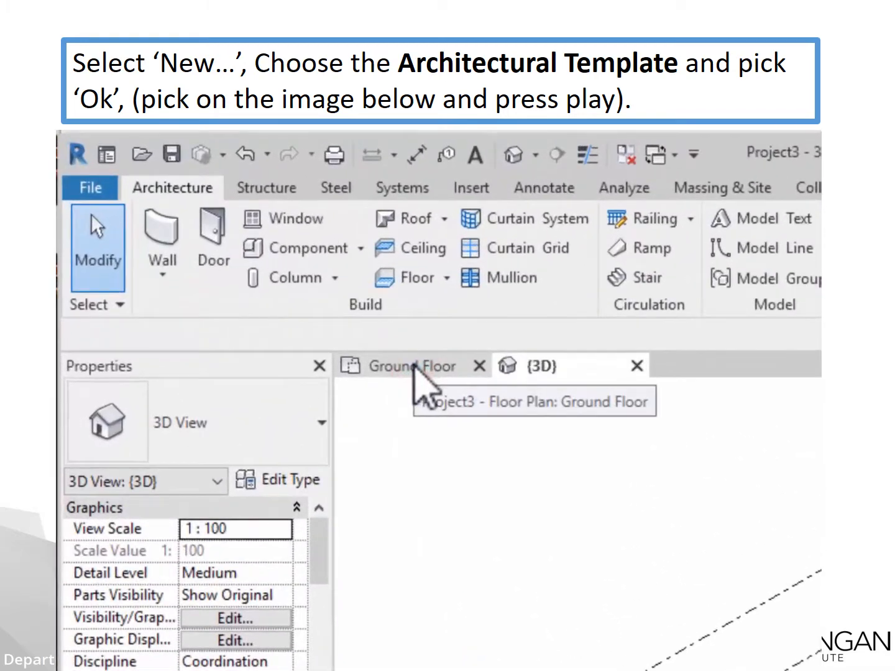
# Step: Place an M_Fixed 0915 x 1830mm window in the Ground Floor plan, about 700 mm from the wall's west end
pyautogui.click(414, 366)
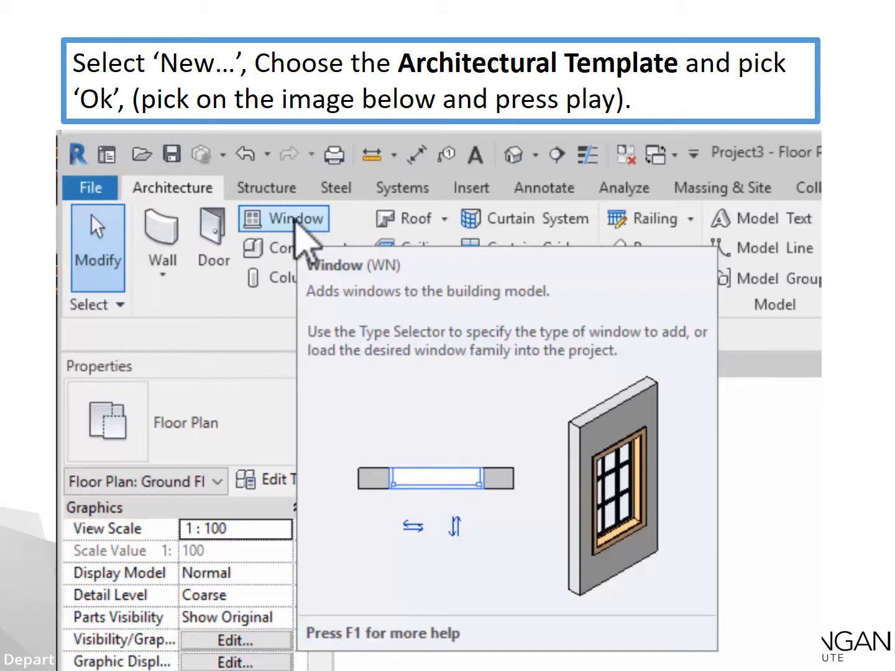
pyautogui.click(295, 221)
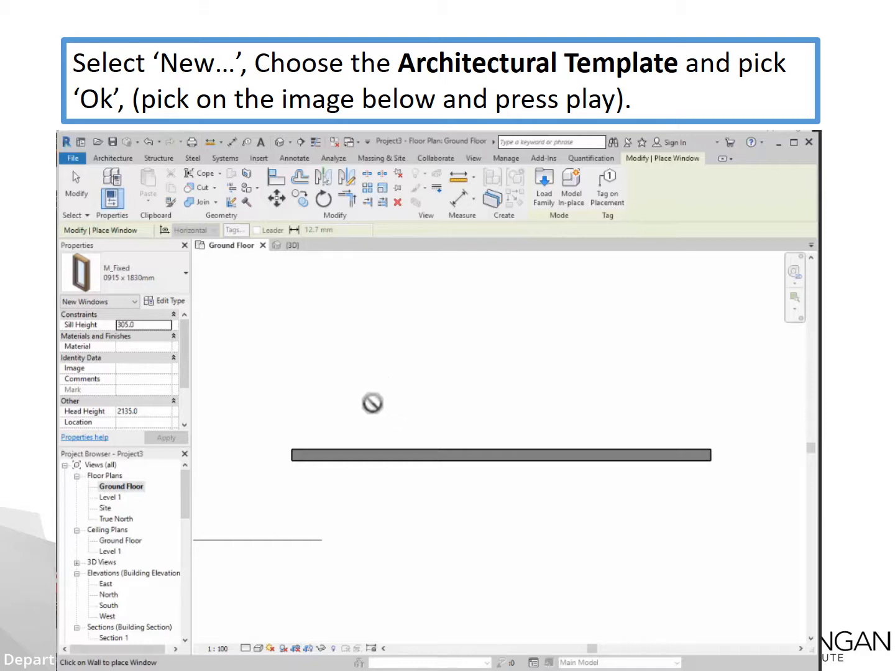
pyautogui.click(373, 398)
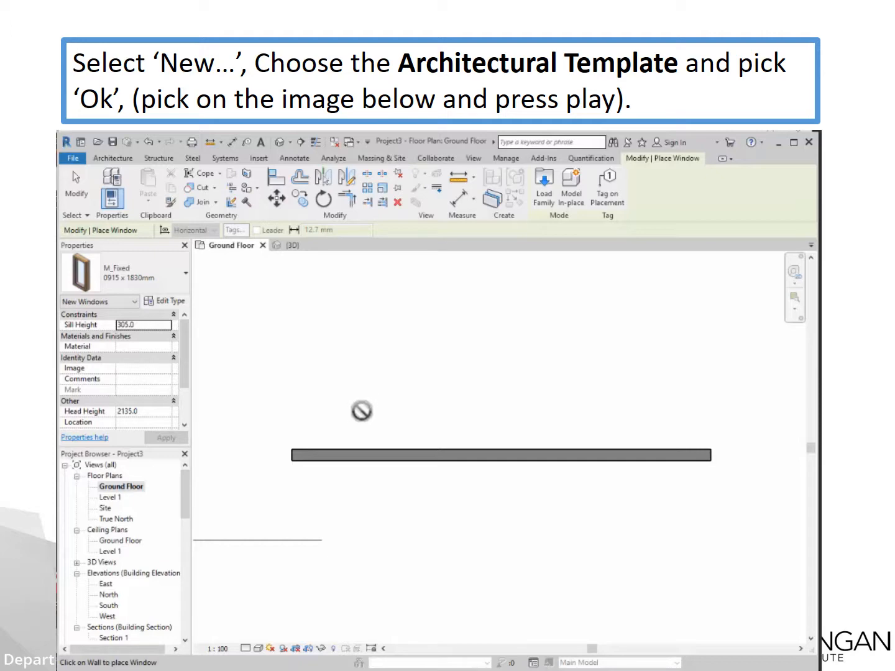
pyautogui.click(341, 450)
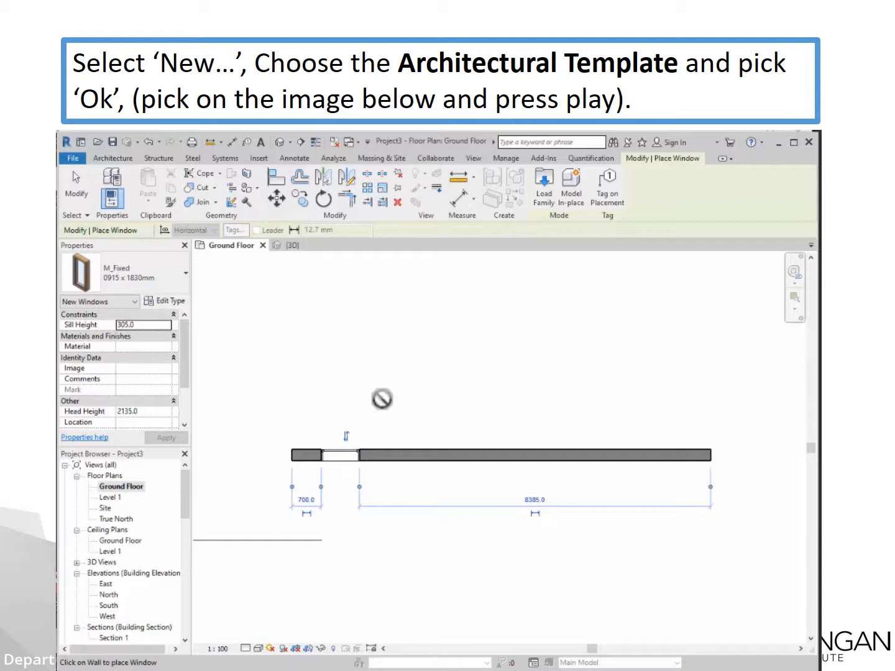
pyautogui.click(76, 194)
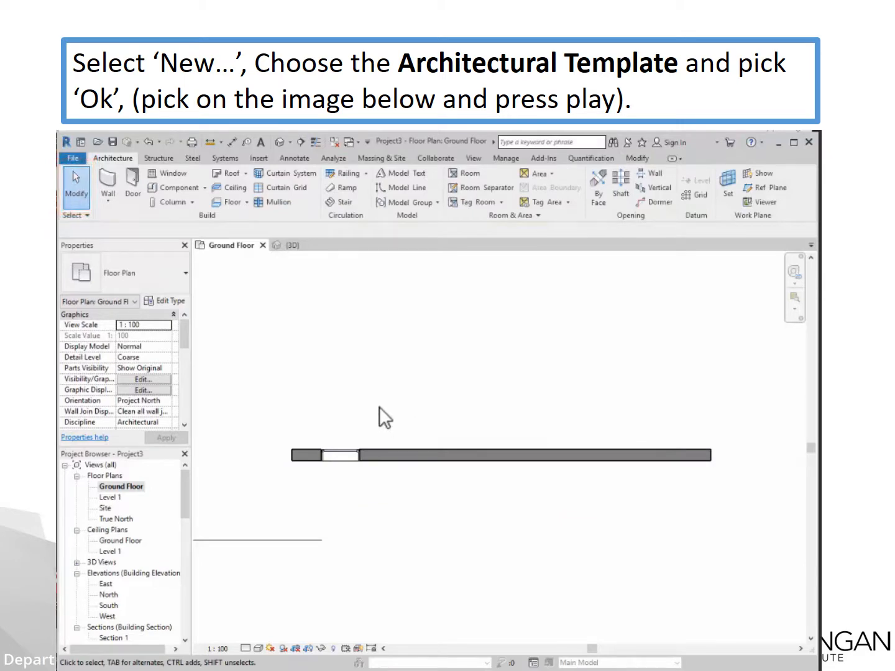
# Step: Switch to the 3D view and examine the new window in the wall's front face up close
pyautogui.click(283, 247)
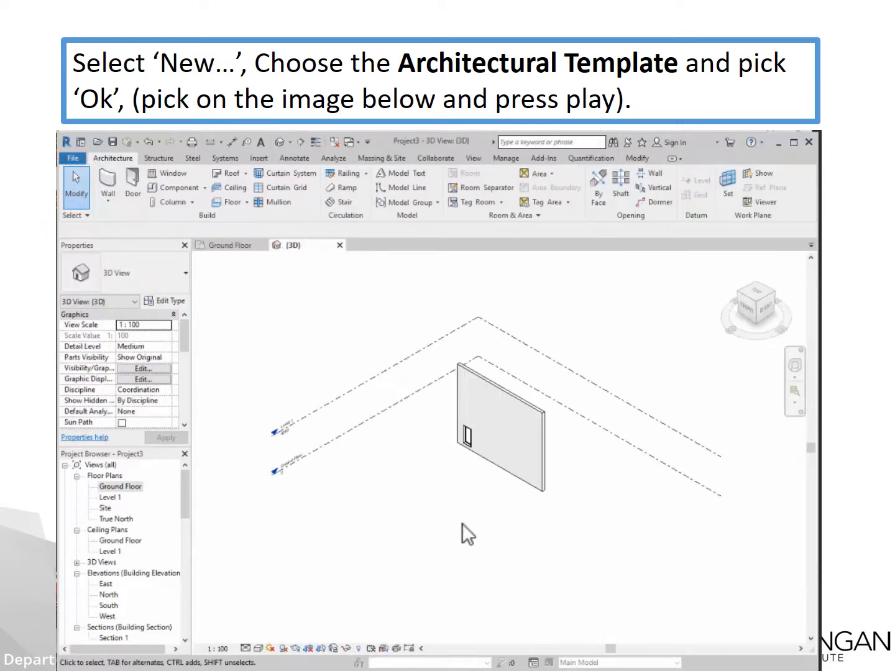
pyautogui.scroll(4, 467, 439)
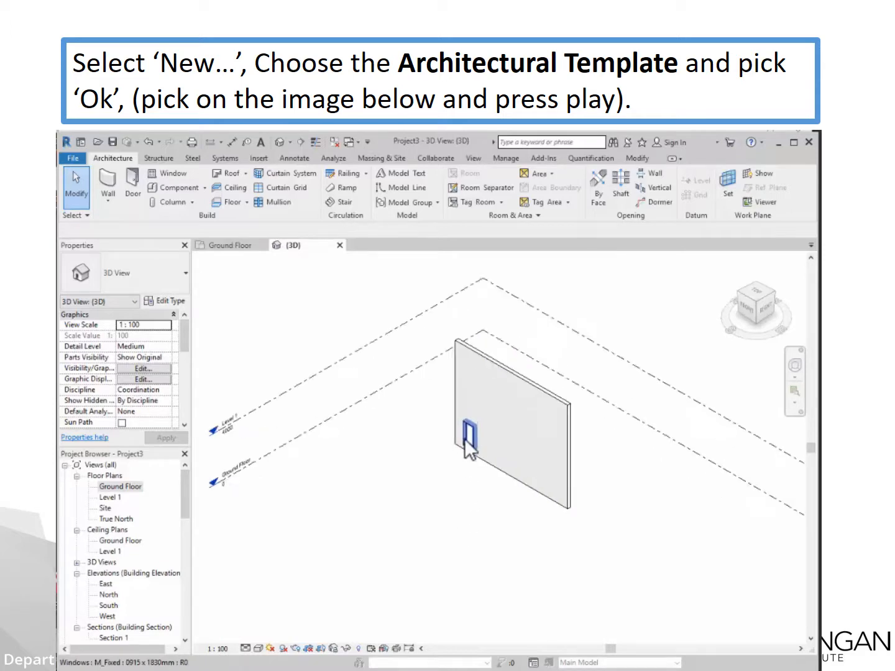
pyautogui.scroll(6, 466, 438)
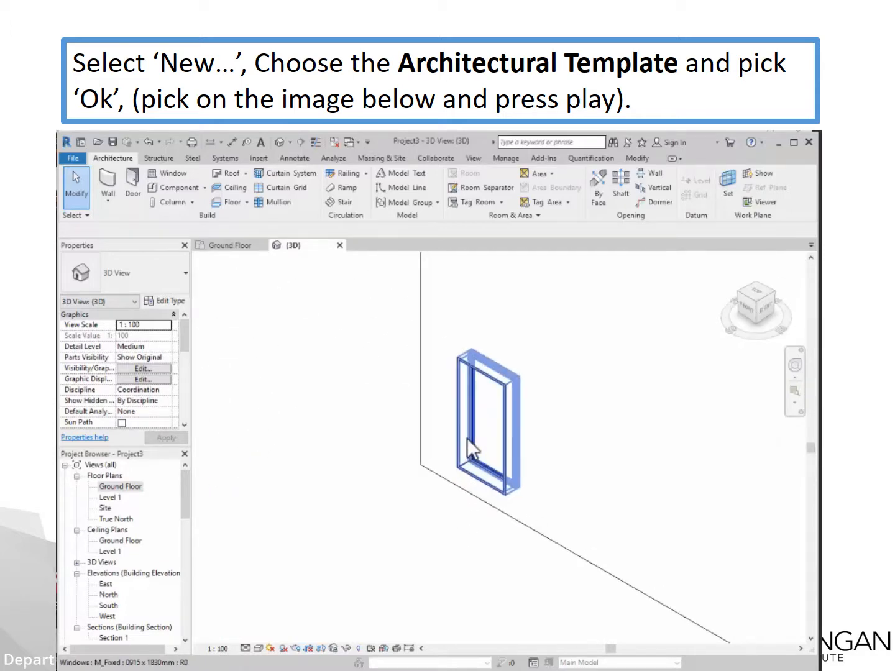
pyautogui.scroll(6, 468, 437)
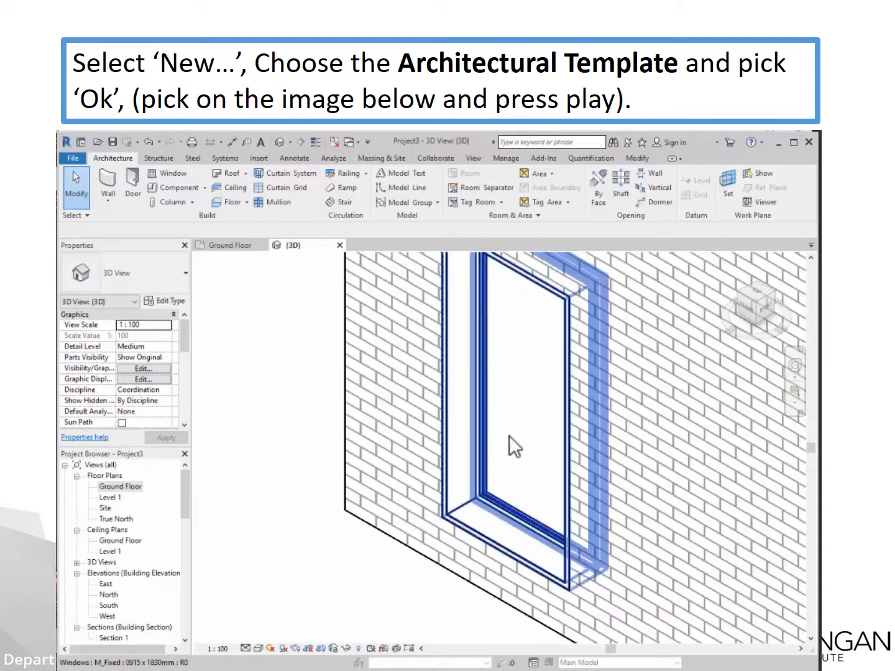
pyautogui.scroll(-2, 515, 433)
pyautogui.scroll(-3, 358, 462)
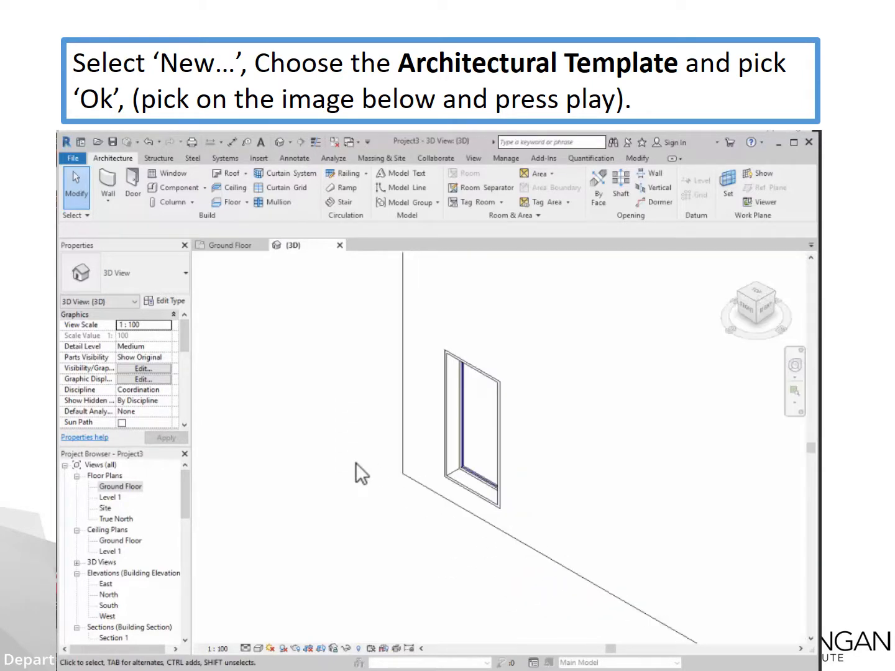
pyautogui.scroll(-2, 360, 475)
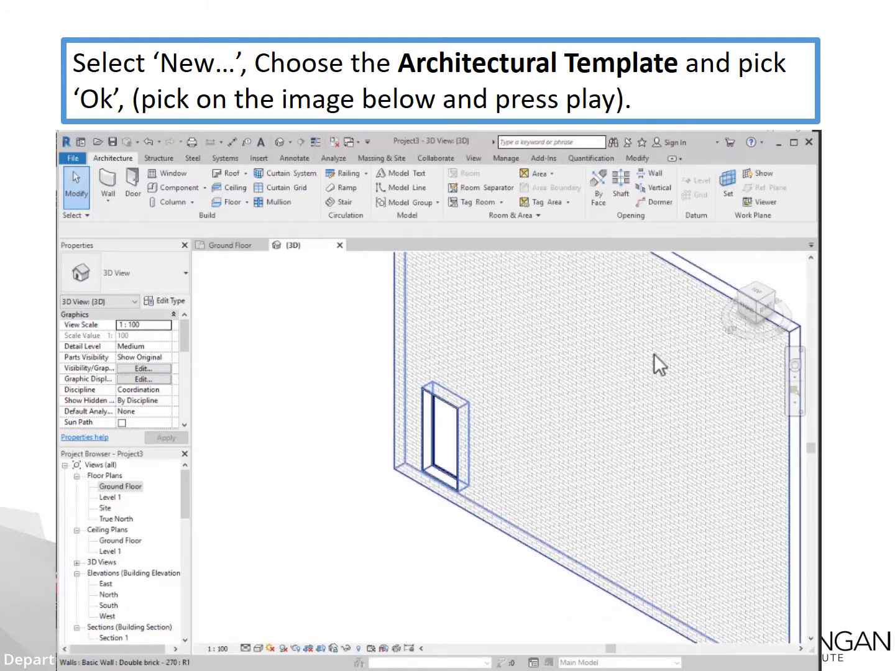
# Step: Inspect the window from the back-right corner of the wall, then compare it from the front-right corner
pyautogui.click(778, 313)
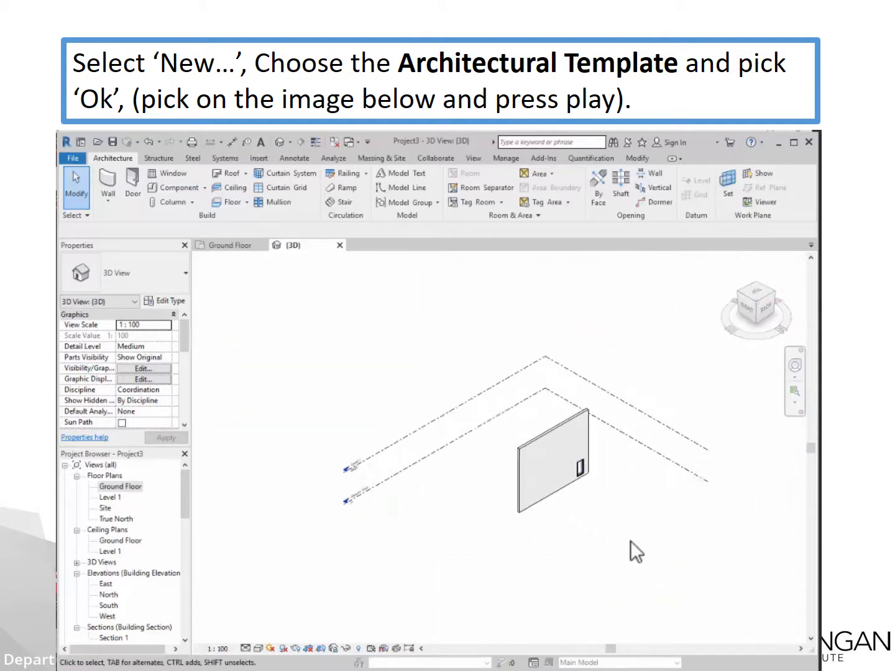
pyautogui.scroll(6, 565, 454)
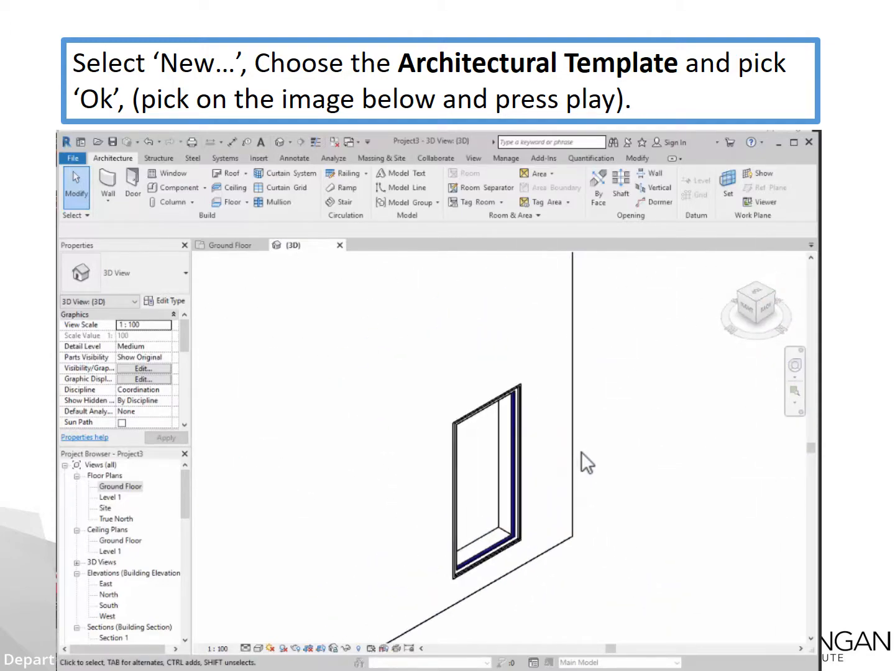
pyautogui.scroll(4, 515, 556)
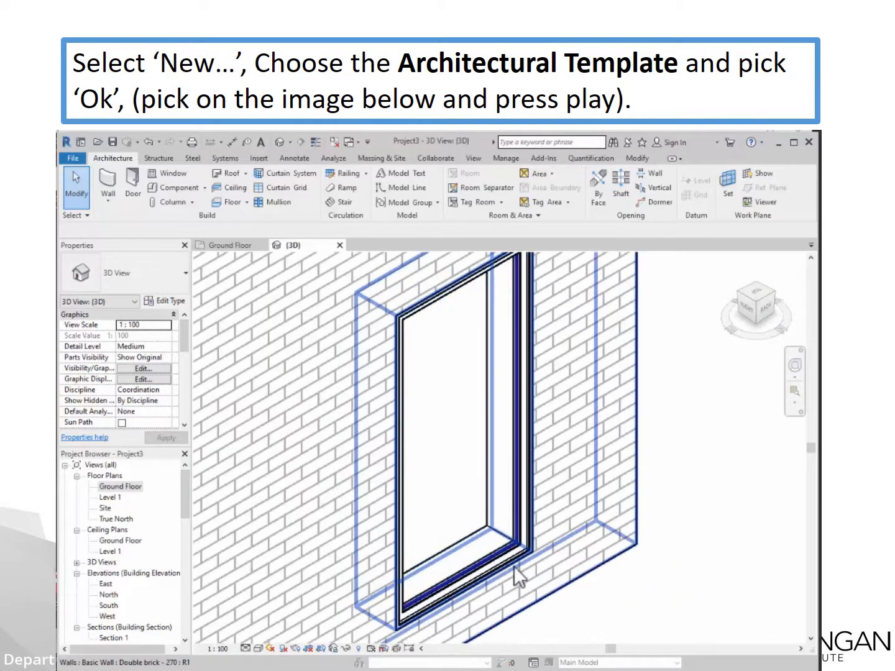
pyautogui.scroll(-5, 529, 555)
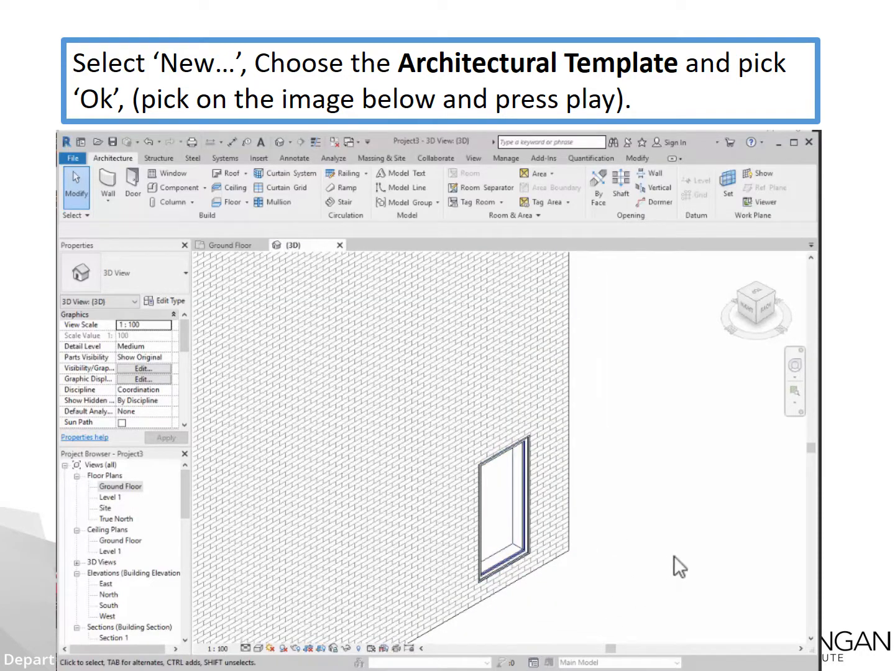
pyautogui.click(746, 303)
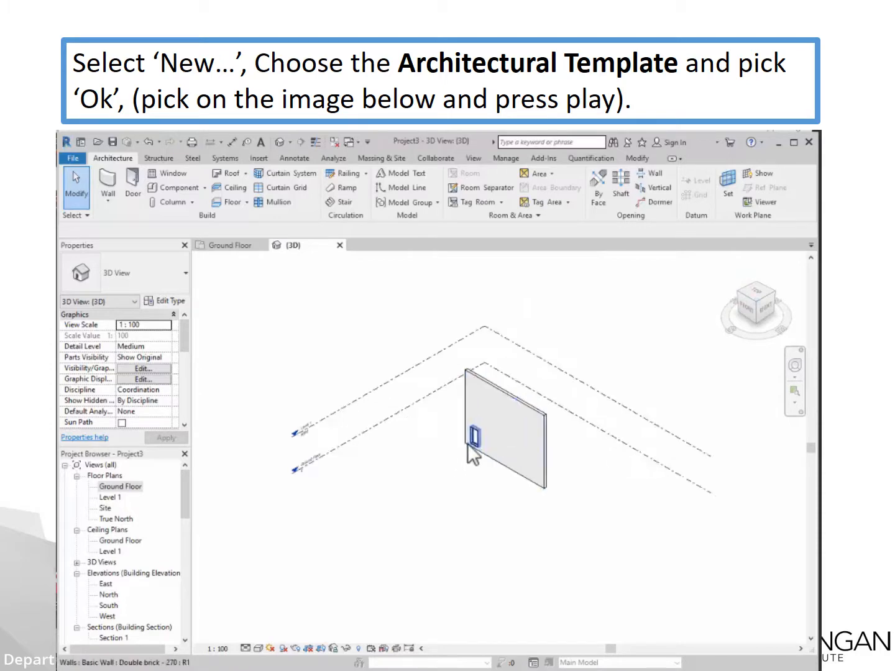
pyautogui.scroll(6, 472, 441)
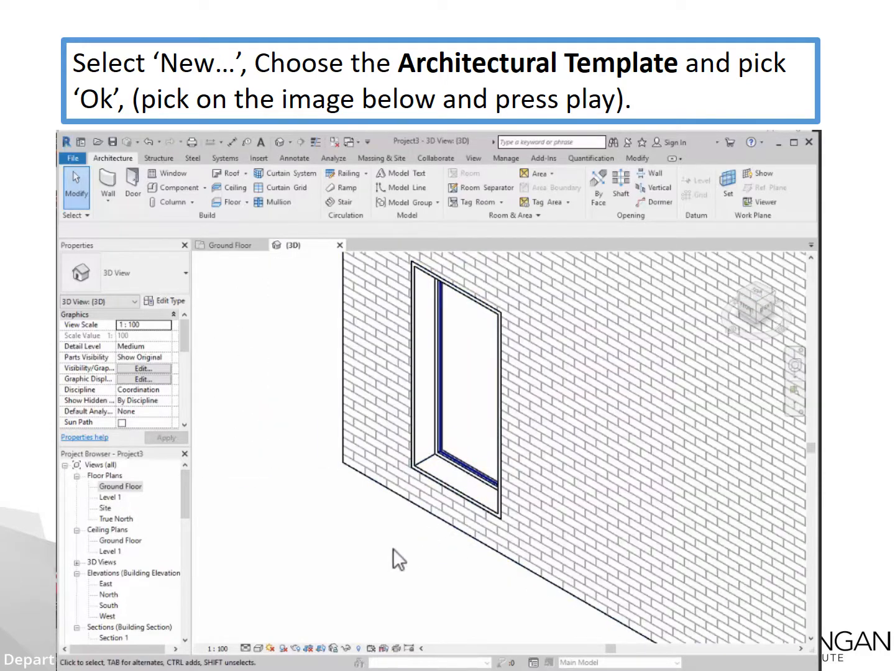
pyautogui.scroll(-4, 378, 555)
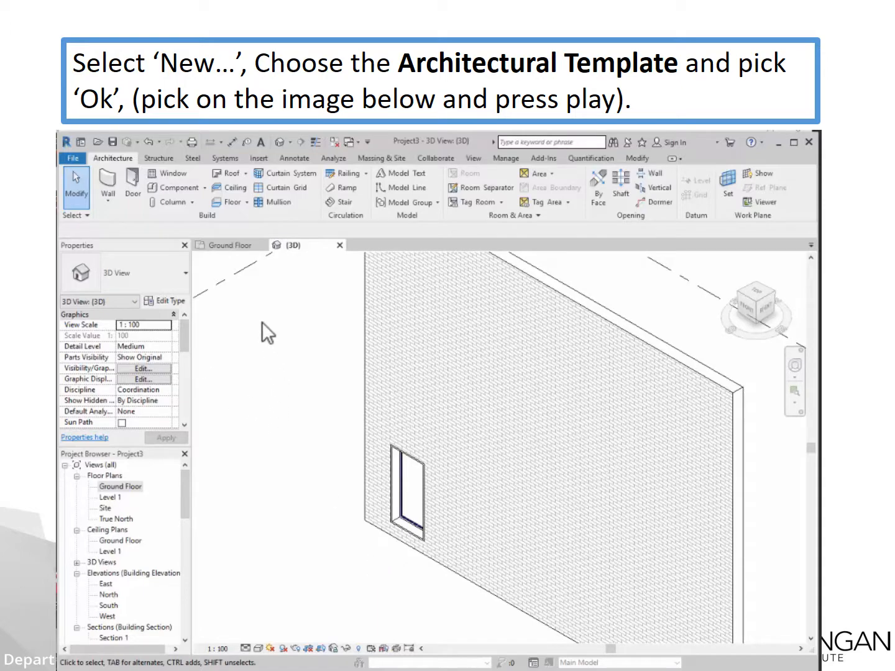
# Step: Place two more M_Fixed 0915 x 1830mm windows in the 3D view beside the first, with gaps of about 800 and 400 mm
pyautogui.click(174, 175)
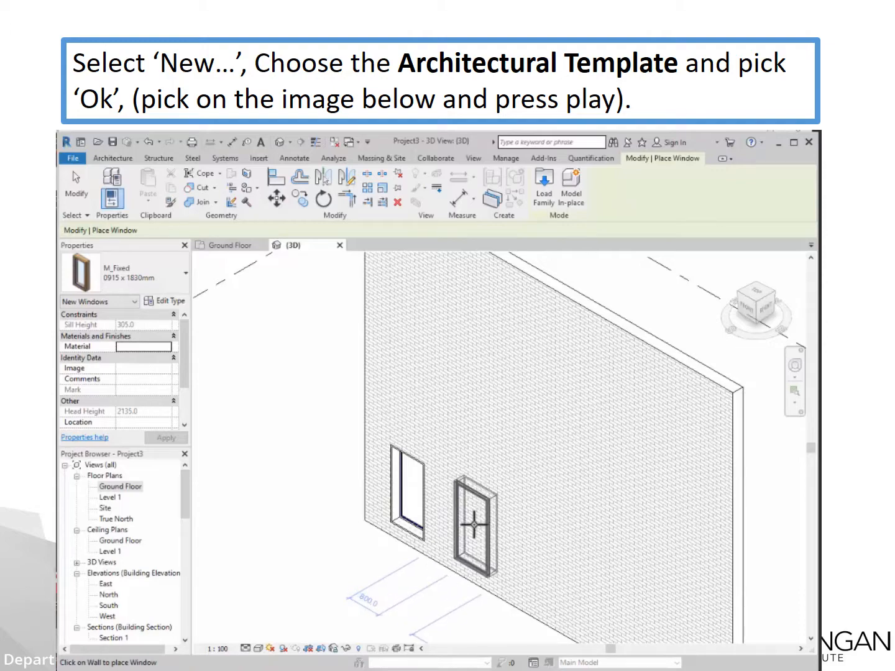
pyautogui.click(473, 525)
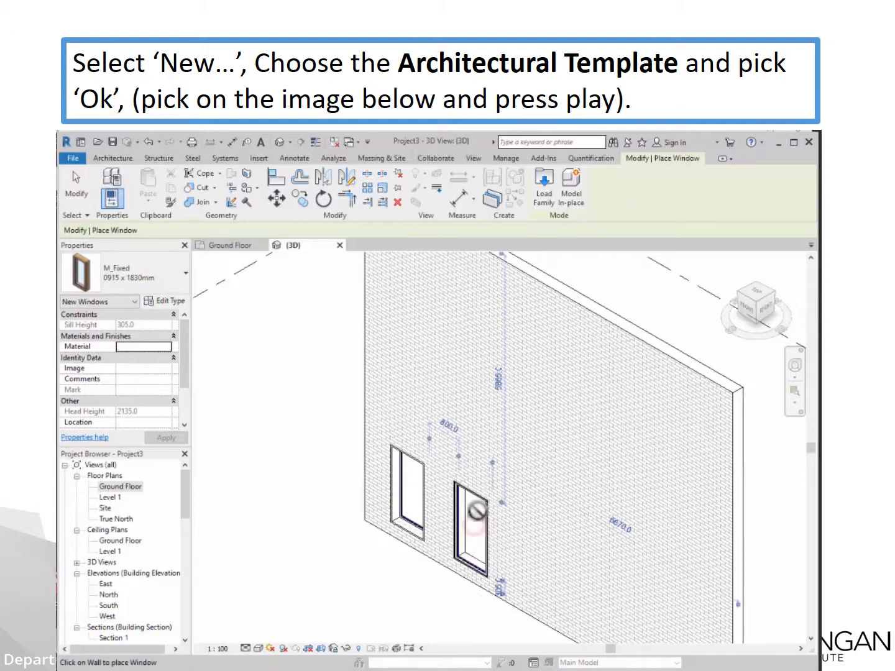
pyautogui.click(524, 556)
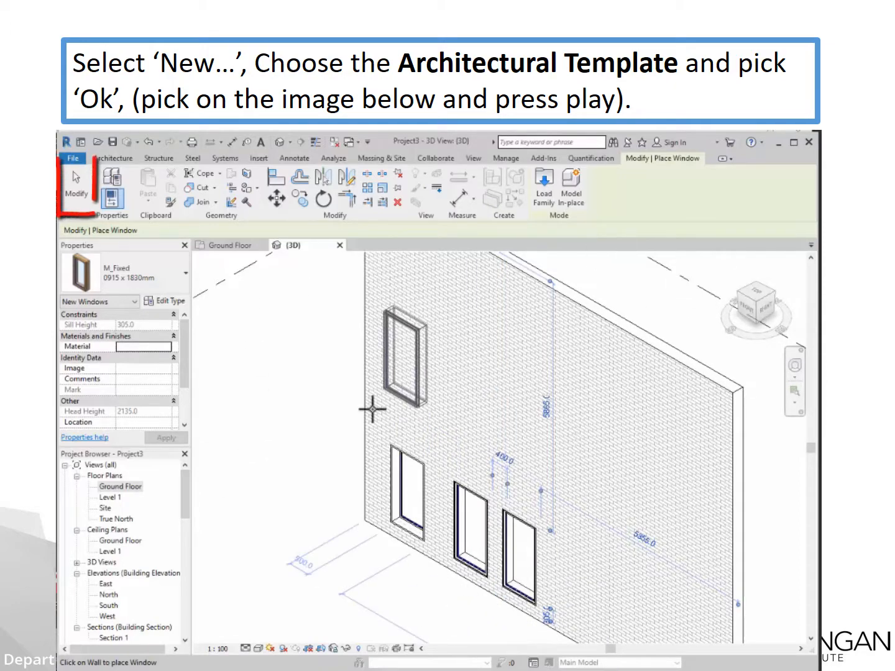
pyautogui.click(74, 185)
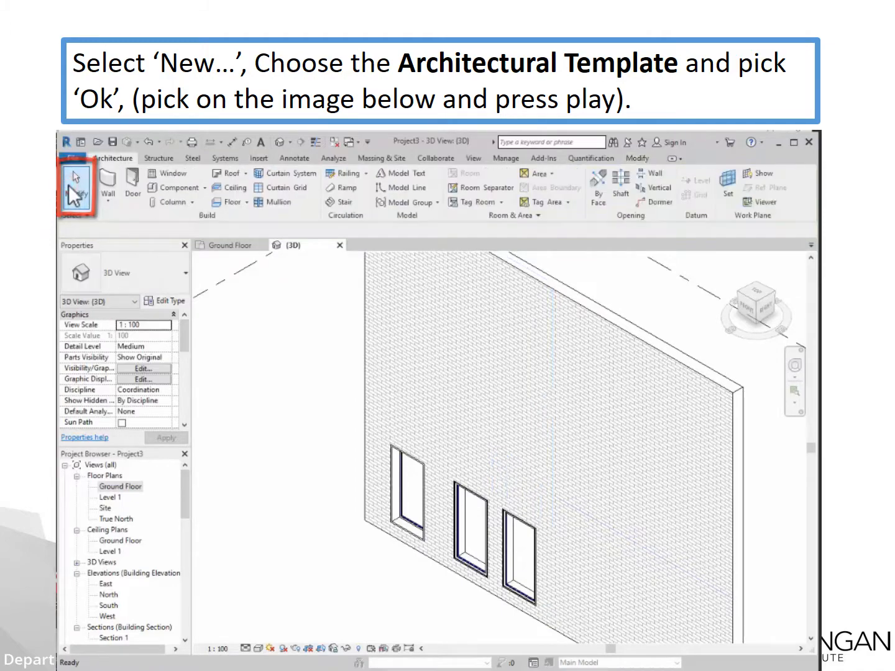
# Step: In the Ground Floor plan, flip the second and third windows so their glazing faces the wall's north side like the first
pyautogui.click(234, 245)
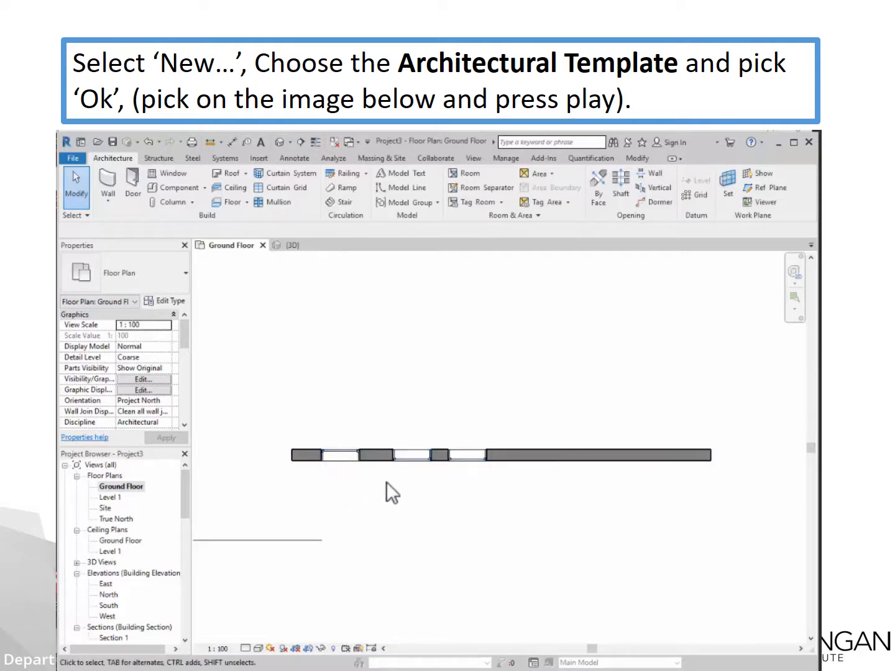
pyautogui.scroll(4, 377, 458)
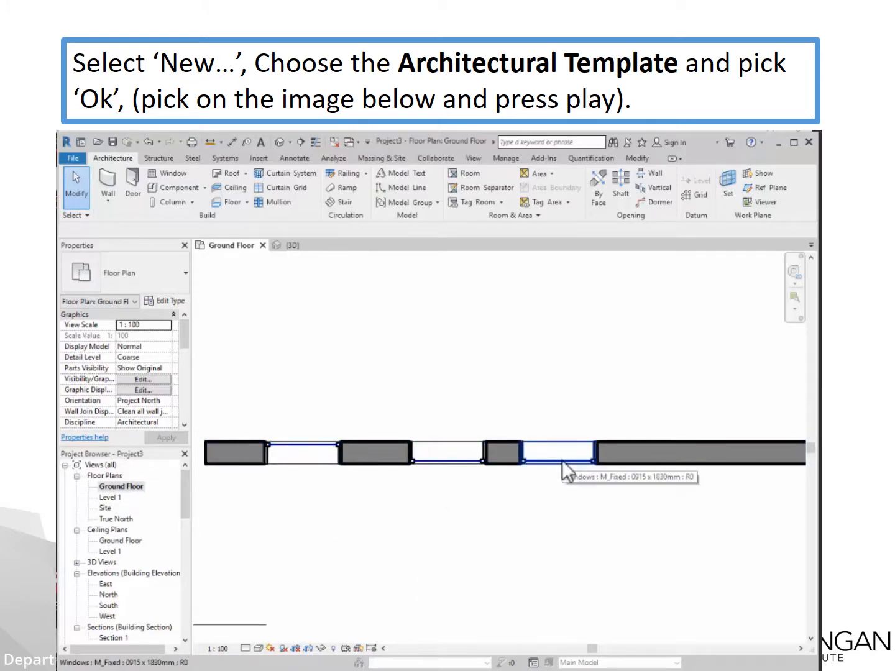
pyautogui.click(450, 461)
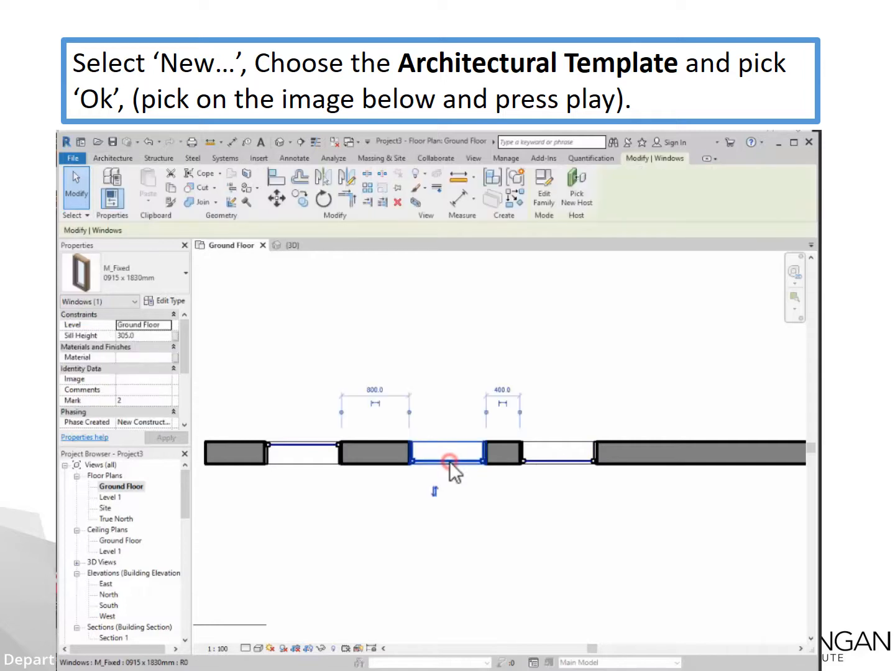
pyautogui.click(435, 493)
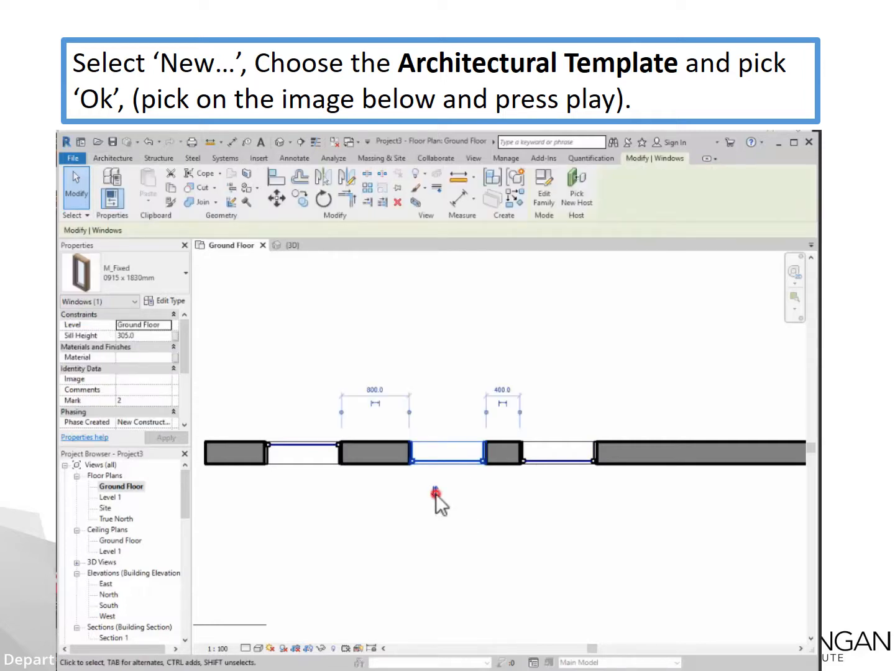
pyautogui.click(535, 458)
pyautogui.click(544, 495)
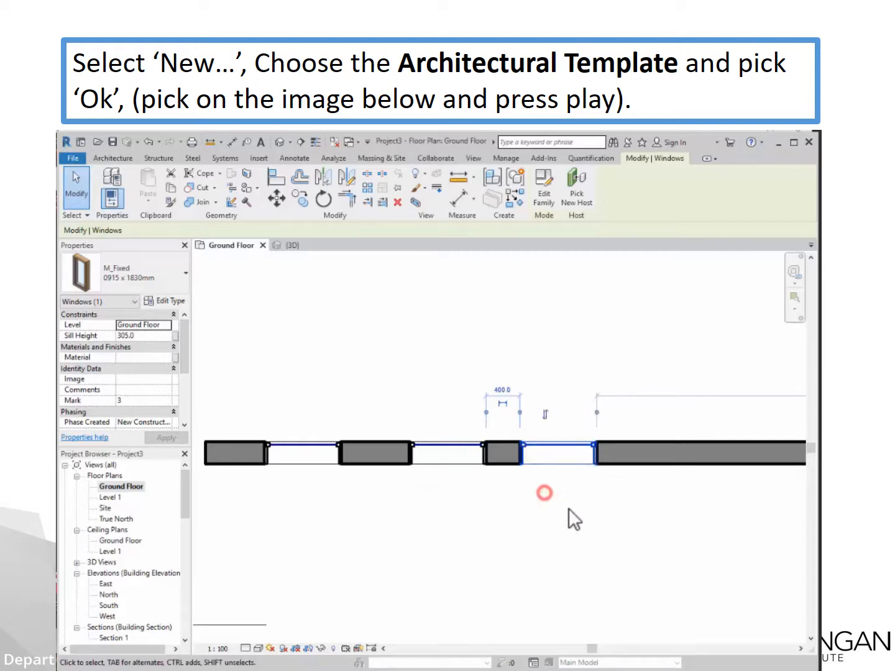
pyautogui.click(545, 413)
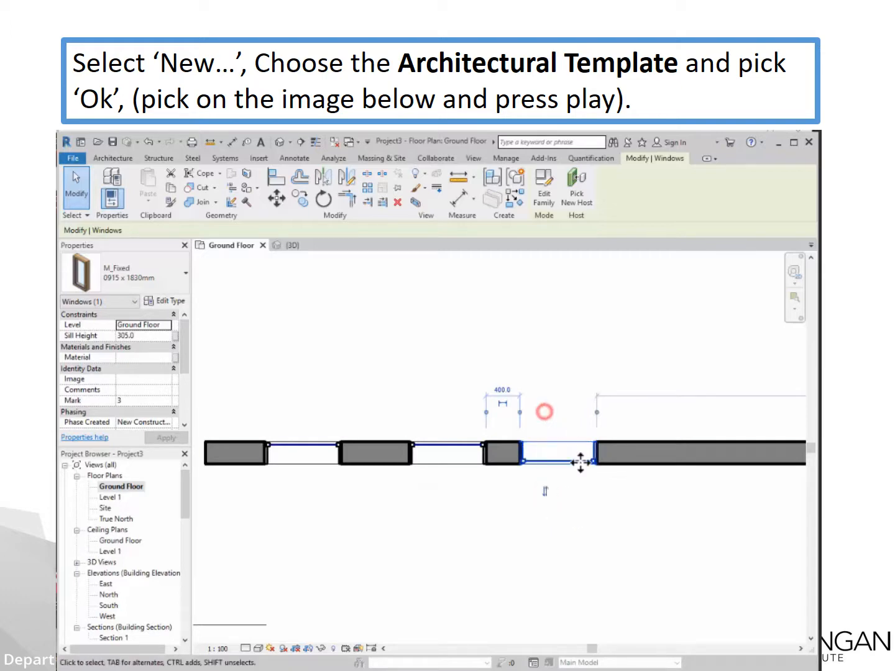
pyautogui.click(546, 493)
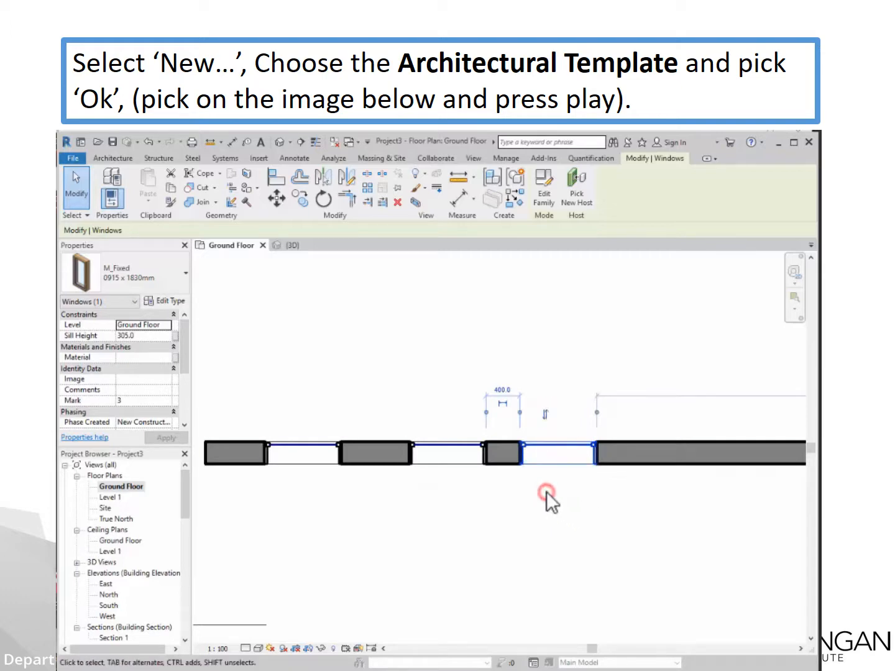
# Step: Flip the middle window back so its glazing sits on the wall's south side
pyautogui.click(444, 446)
pyautogui.click(435, 415)
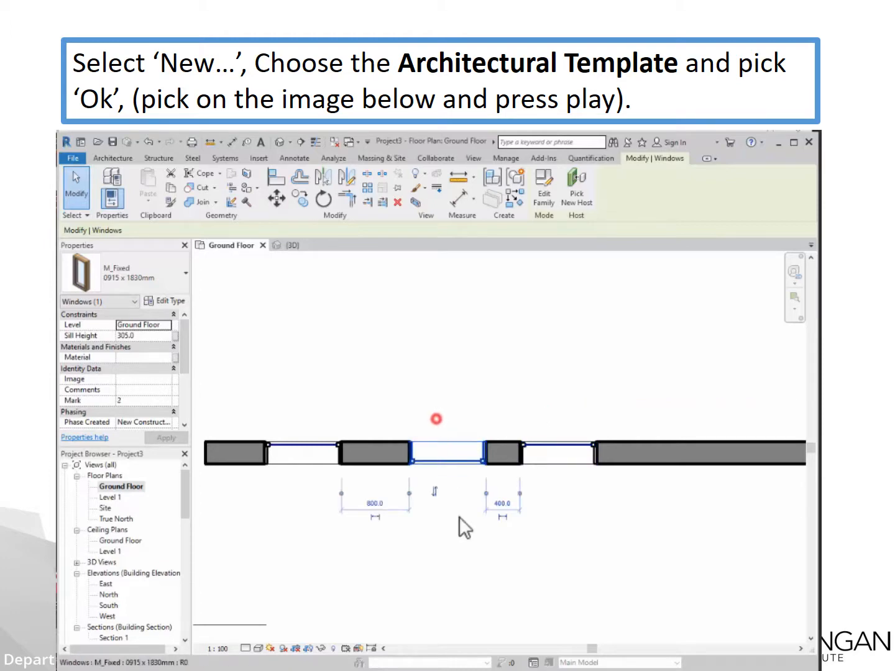
pyautogui.click(507, 572)
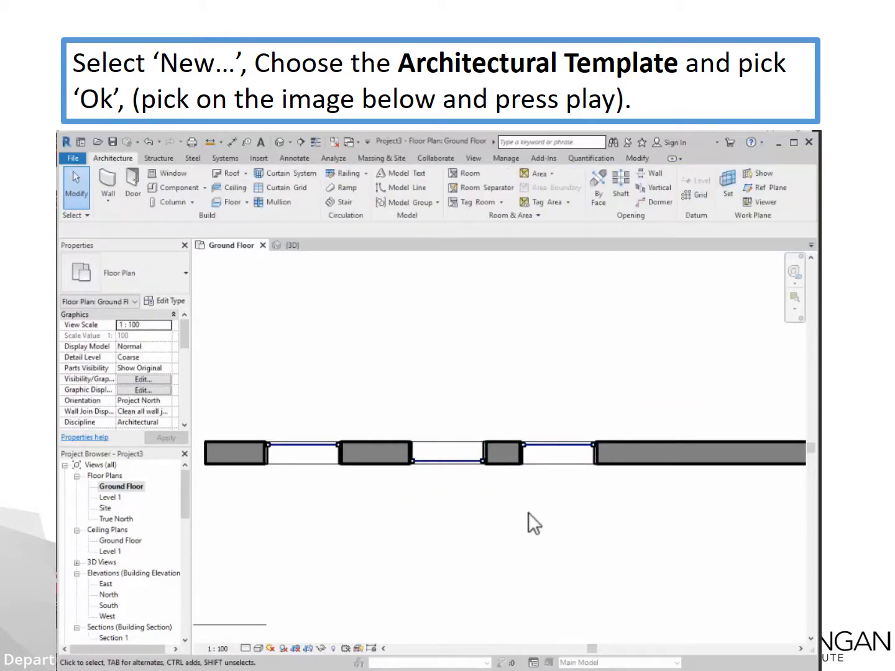
# Step: Place an M_Single-Flush 0813 x 2134mm door about 1200 mm east of the third window, swinging north and hinged on its east jamb
pyautogui.scroll(-1, 528, 513)
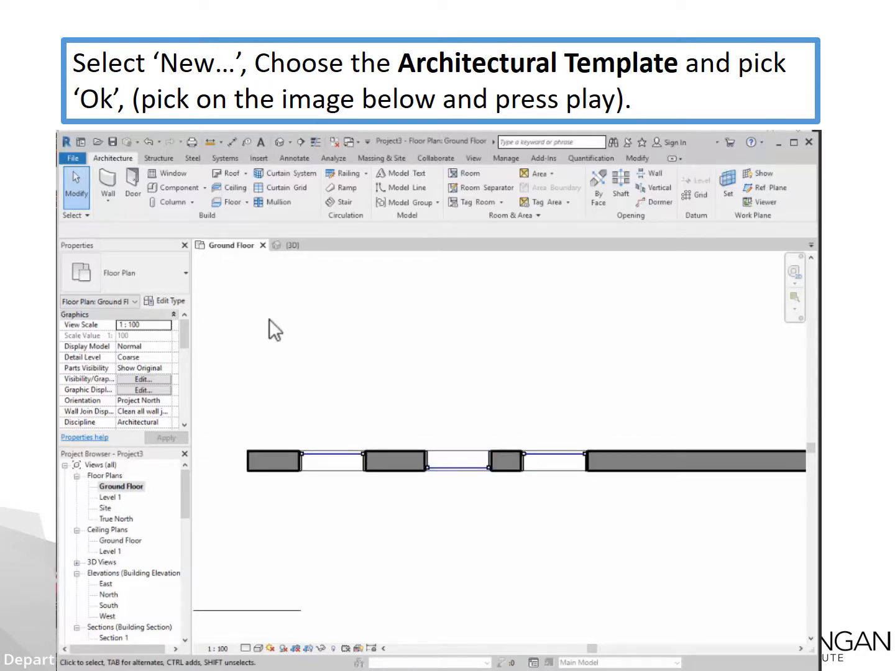
pyautogui.click(132, 189)
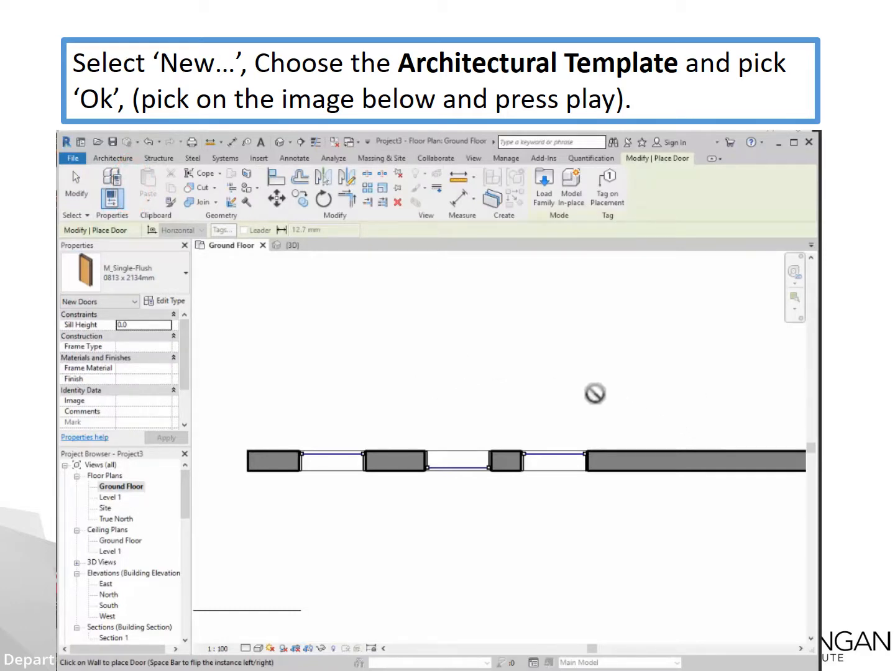
pyautogui.moveTo(578, 392); pyautogui.dragTo(465, 391, button='middle')
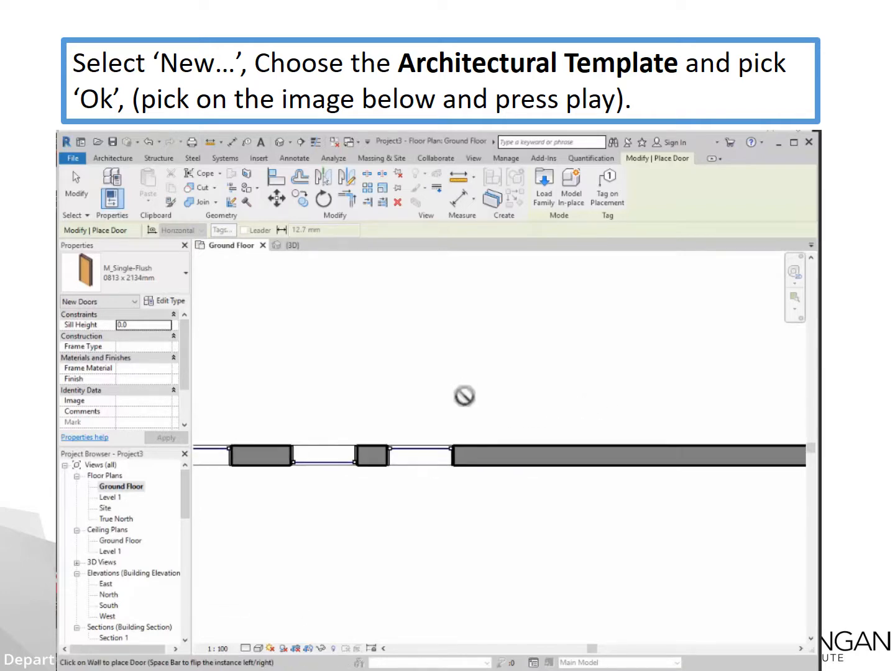
pyautogui.click(575, 443)
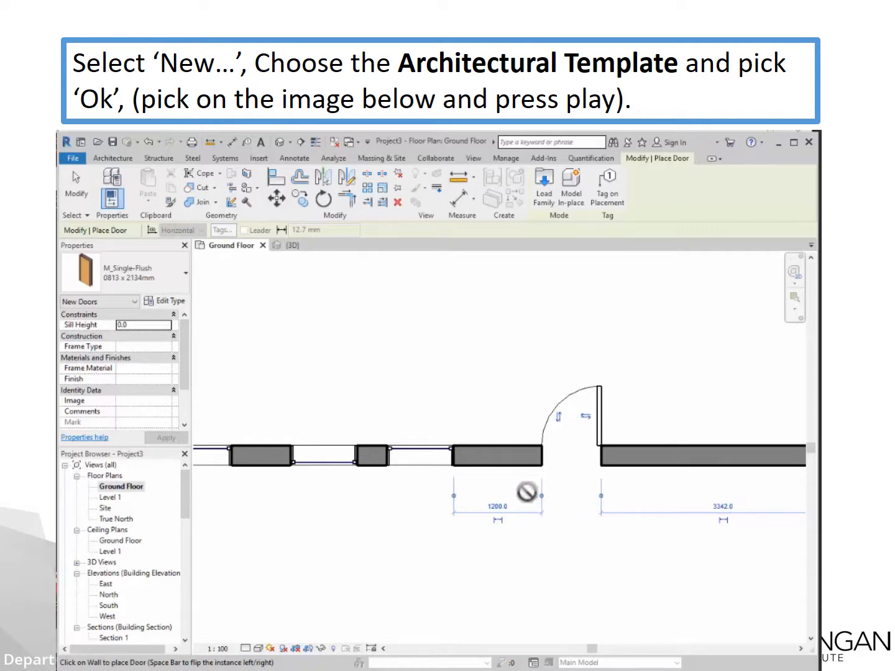
pyautogui.click(87, 194)
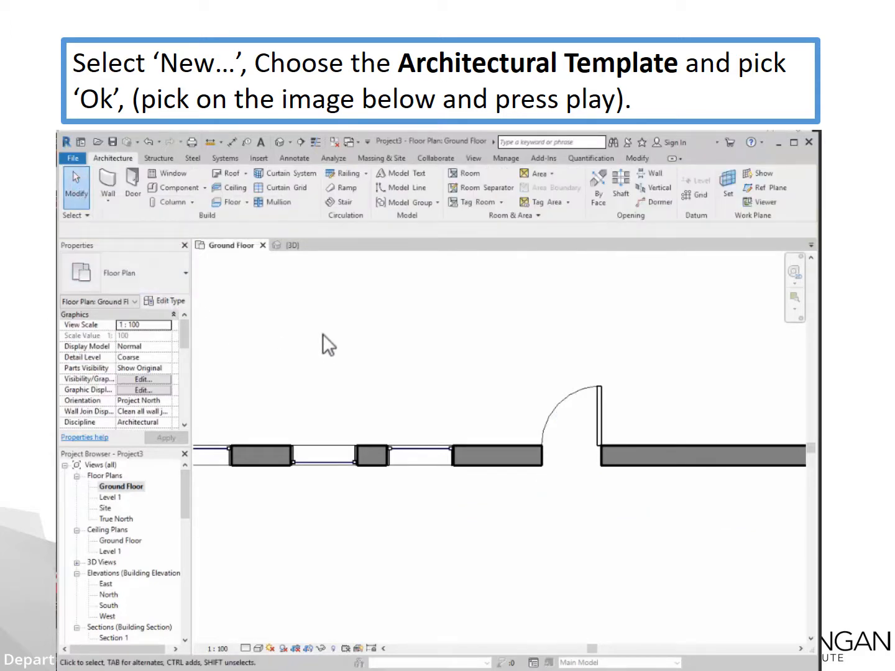
# Step: Switch to the 3D view and examine the new door in the wall's front face up close
pyautogui.click(281, 246)
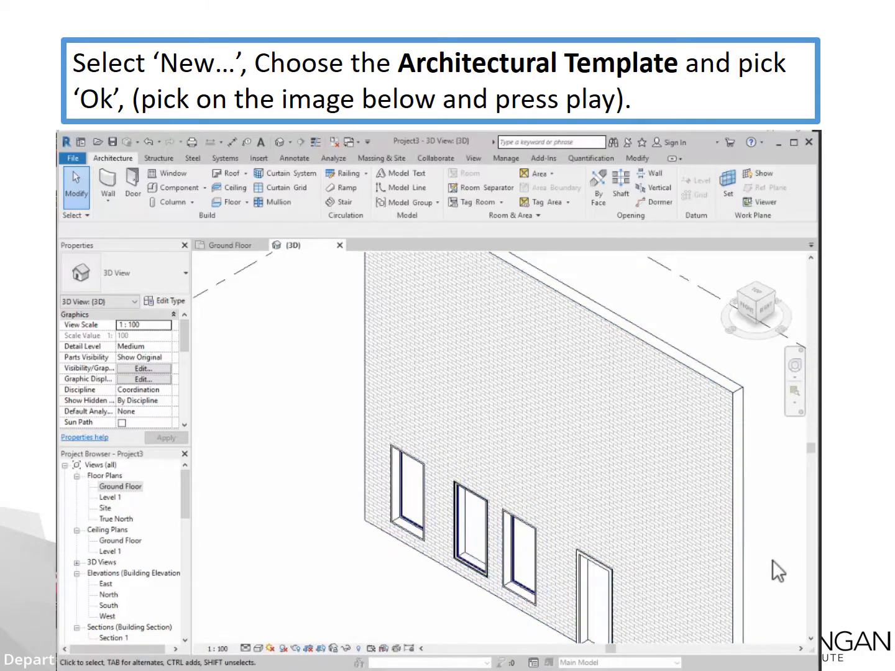
pyautogui.moveTo(773, 560); pyautogui.dragTo(709, 457, button='middle')
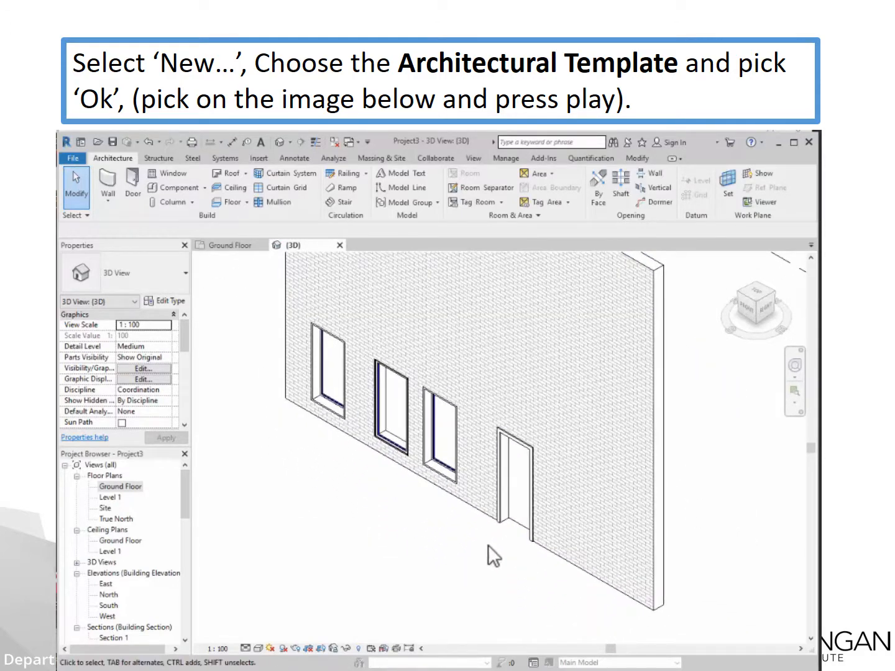
pyautogui.scroll(5, 522, 524)
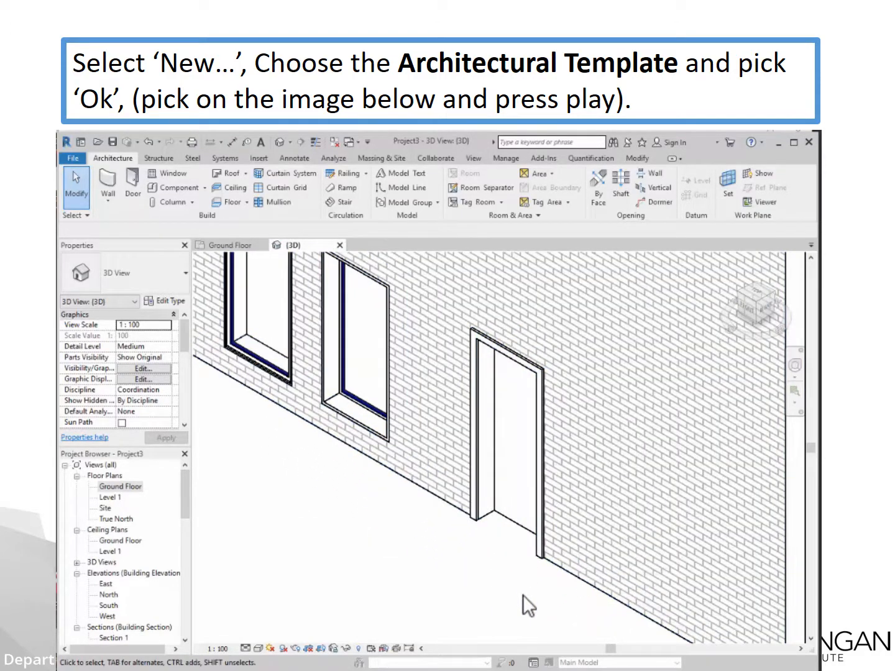
pyautogui.scroll(-1, 708, 355)
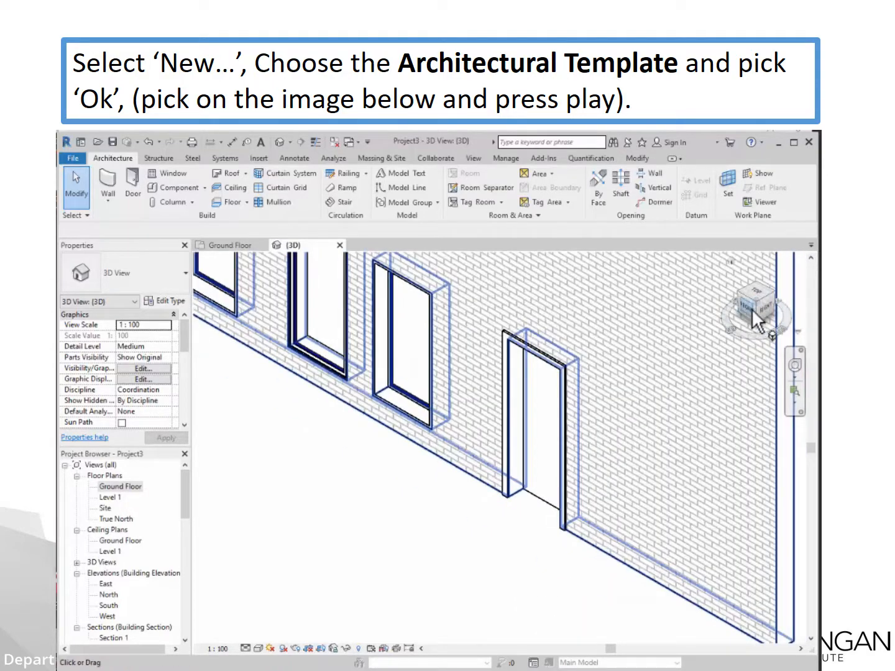
# Step: Inspect the door and windows from the wall's back-right corner, then orbit around to the front-left corner
pyautogui.click(775, 294)
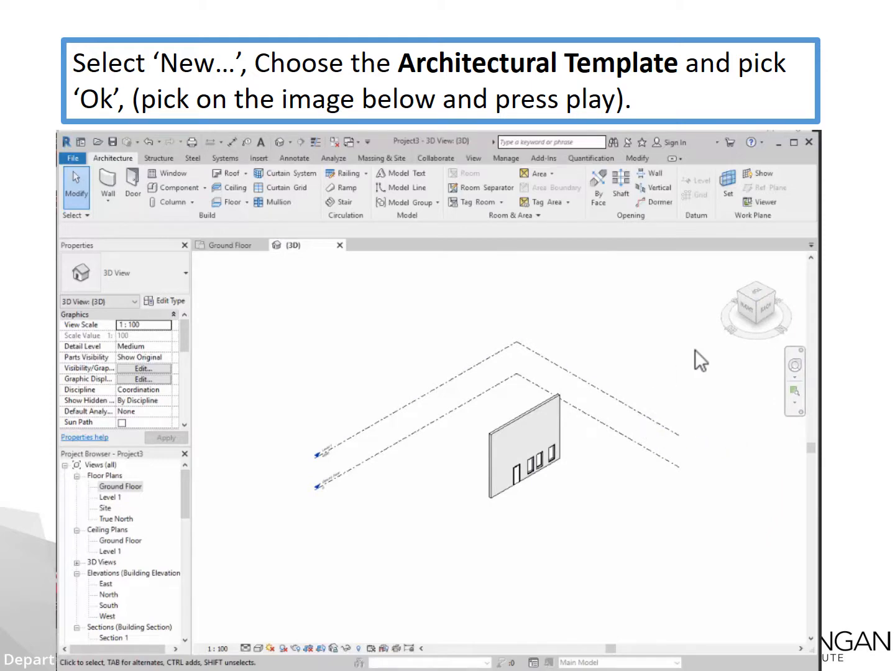
pyautogui.scroll(3, 519, 494)
pyautogui.scroll(3, 518, 490)
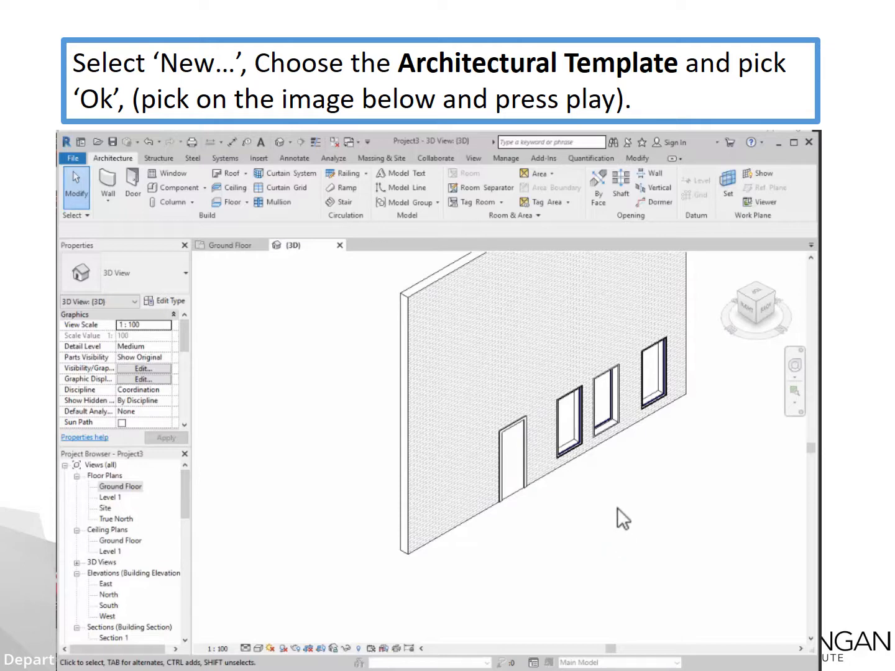
pyautogui.keyDown('shift'); pyautogui.moveTo(617, 507); pyautogui.dragTo(247, 491, button='middle'); pyautogui.keyUp('shift')
pyautogui.keyDown('shift'); pyautogui.moveTo(230, 491); pyautogui.dragTo(239, 491, button='middle'); pyautogui.keyUp('shift')
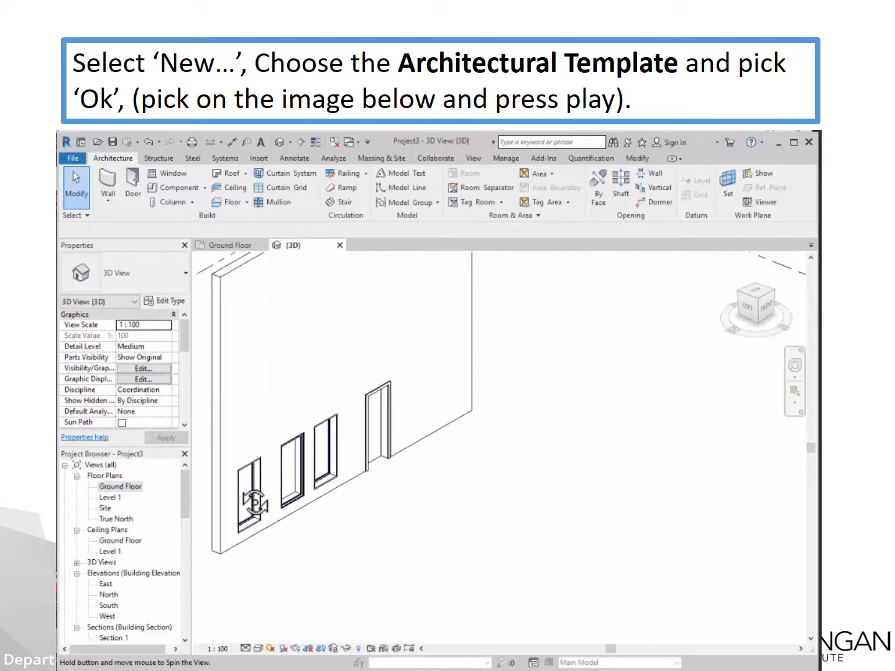
pyautogui.moveTo(479, 534); pyautogui.dragTo(615, 559, button='middle')
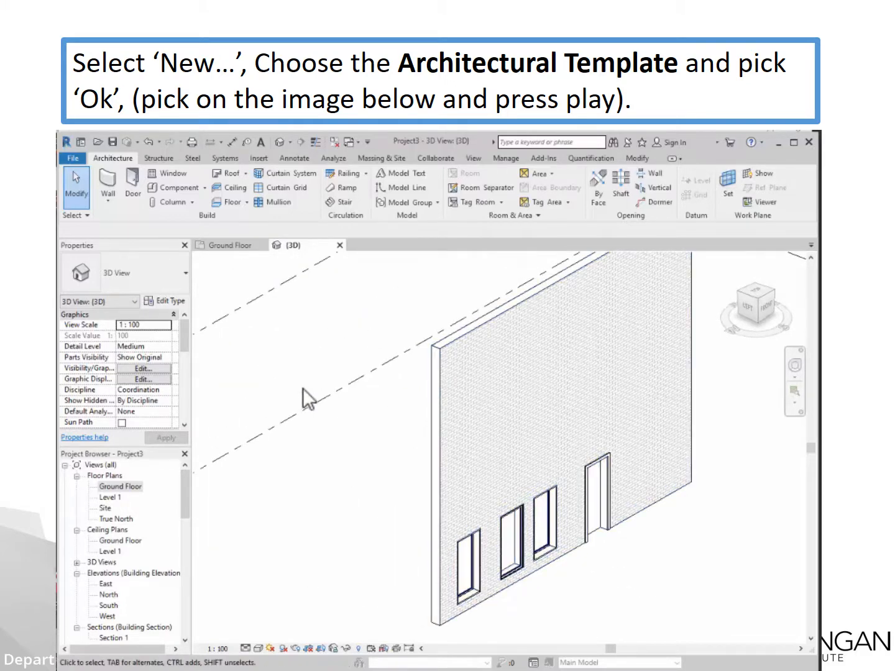
# Step: In the Ground Floor plan, try the door's facing and hinge-side flips, leaving it swinging south and hinged on its east jamb
pyautogui.click(235, 244)
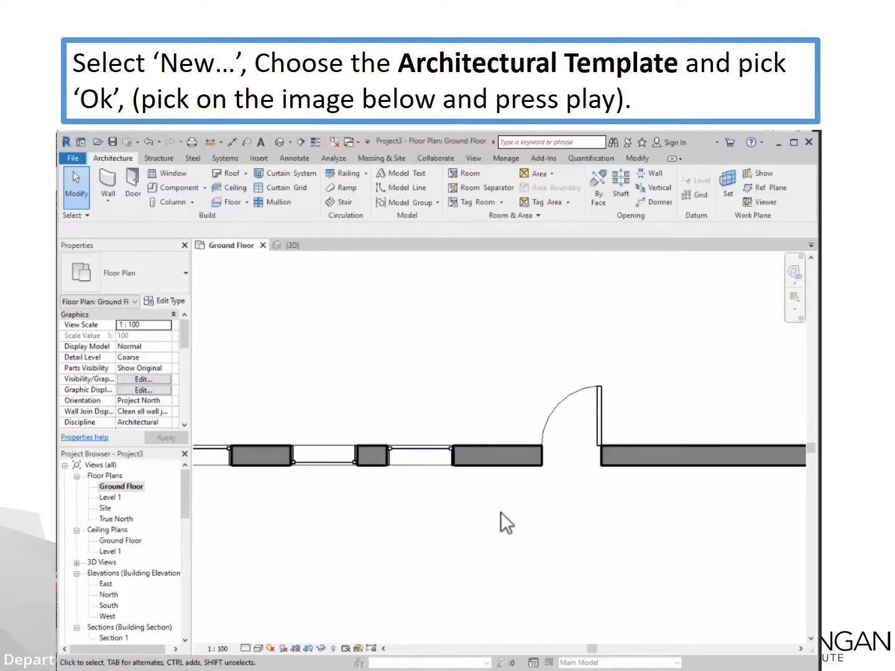
pyautogui.click(540, 428)
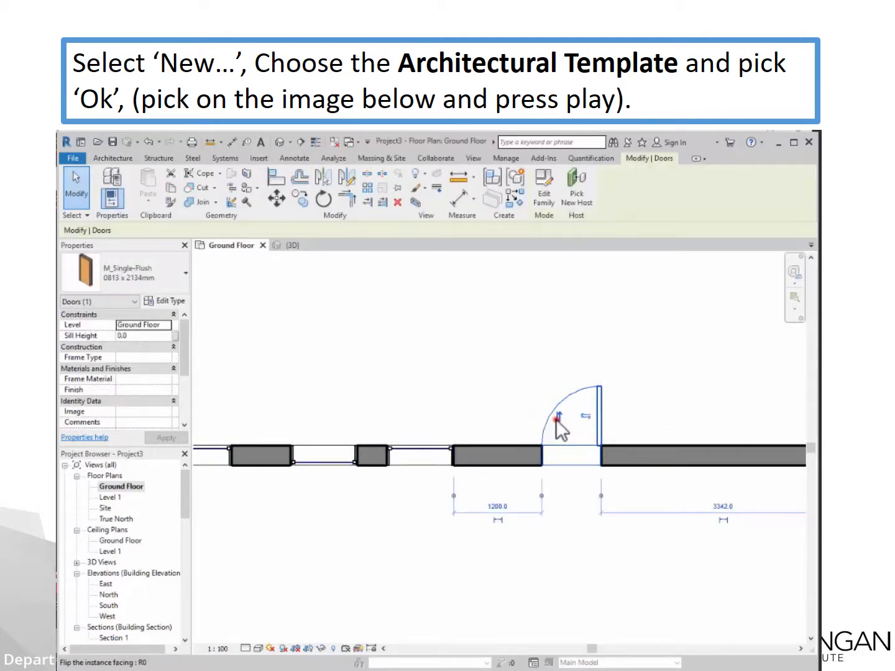
pyautogui.click(556, 417)
pyautogui.click(560, 494)
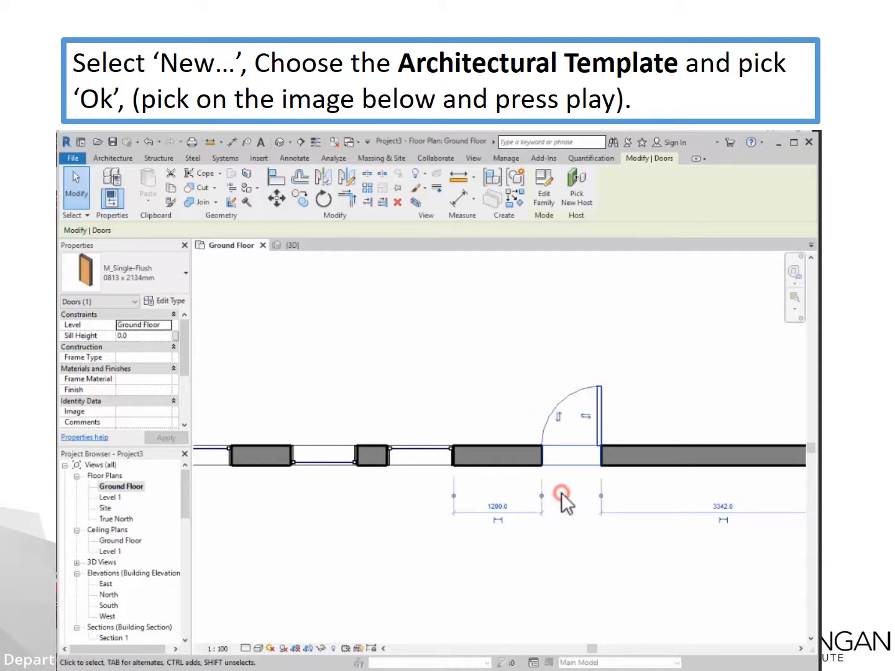
pyautogui.click(586, 417)
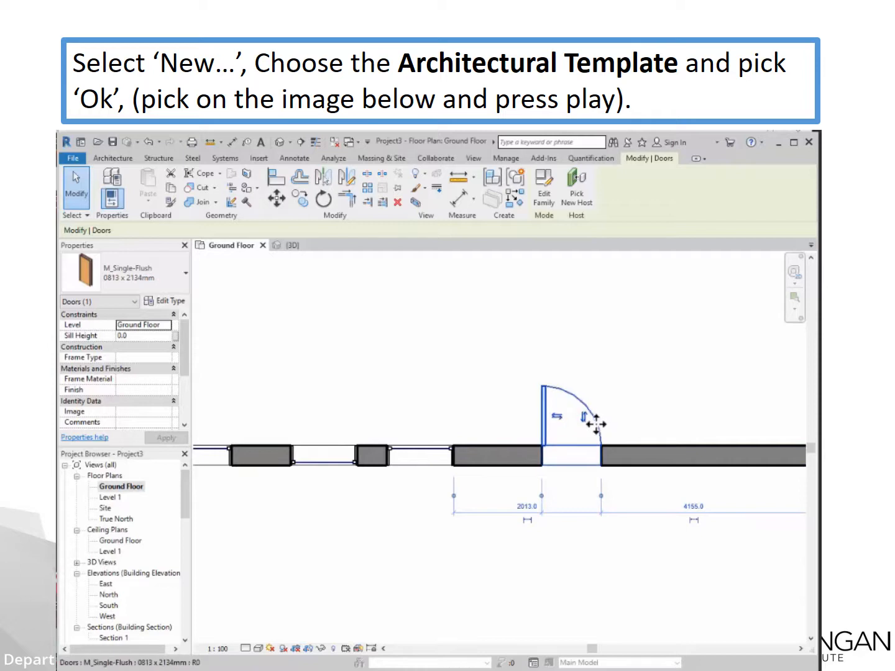
pyautogui.click(557, 415)
pyautogui.click(559, 417)
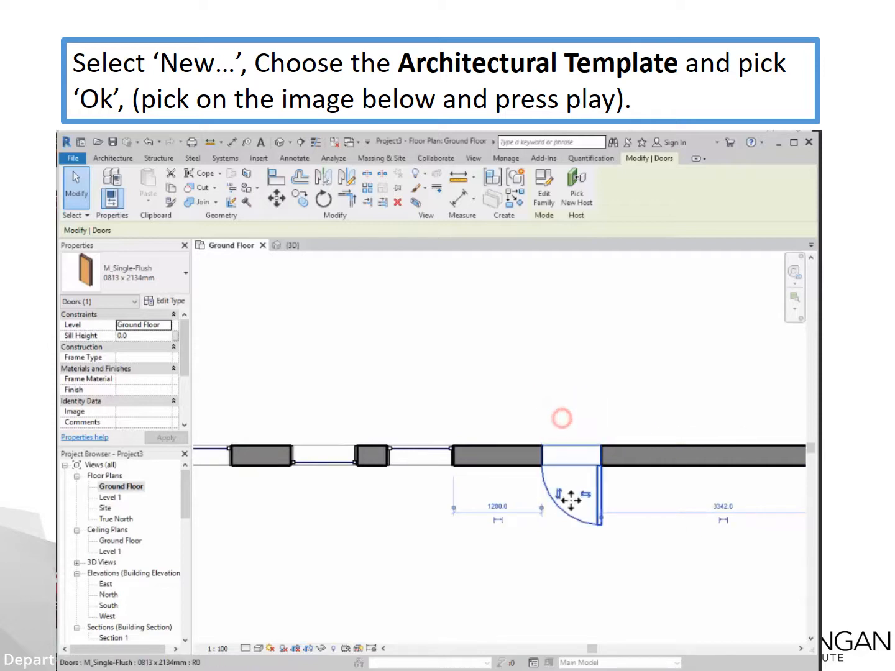
pyautogui.click(584, 495)
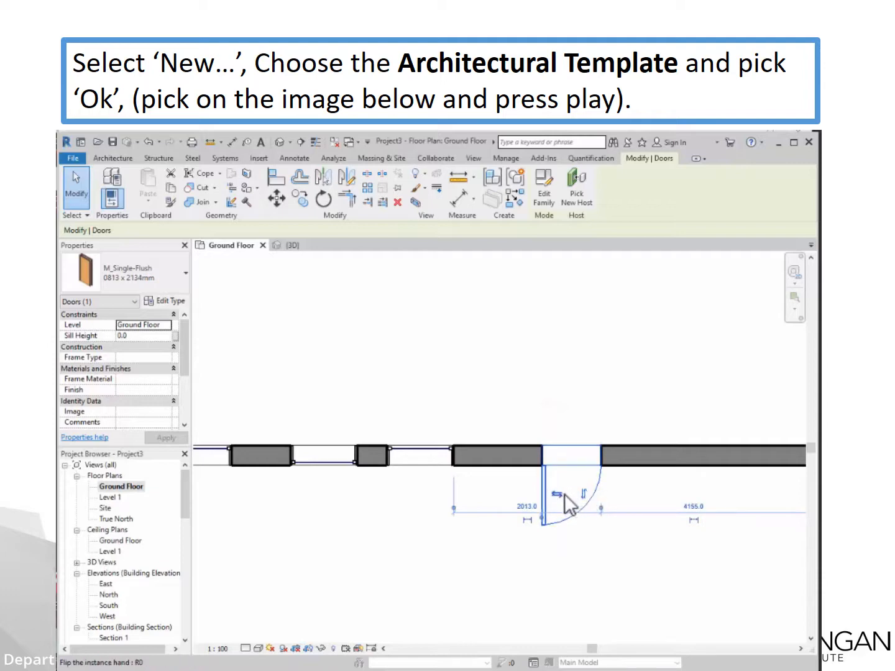
pyautogui.click(561, 493)
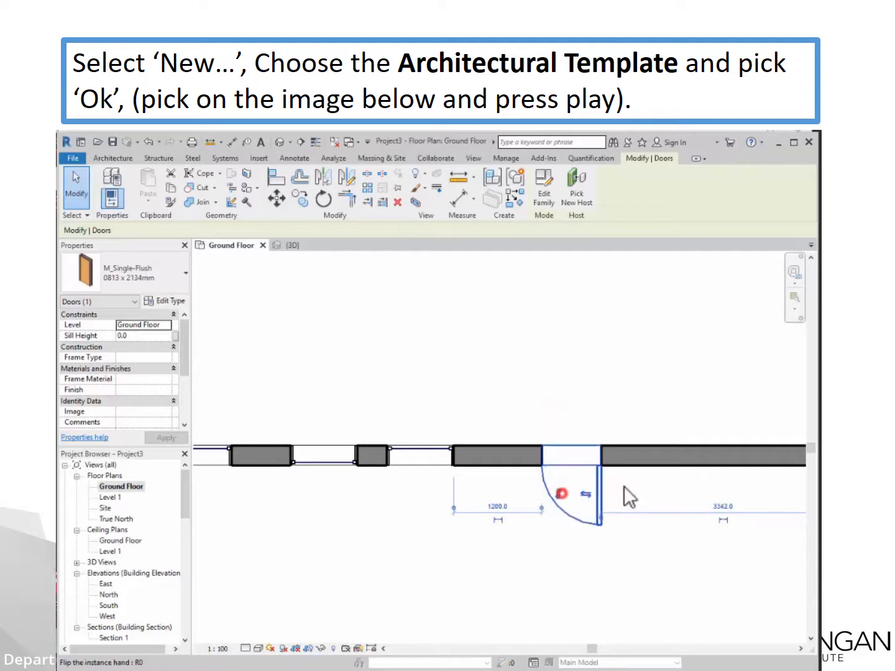
pyautogui.click(631, 421)
# Step: Change the door's type to M_Single-Flush 0915 x 2134mm
pyautogui.scroll(-1, 632, 422)
pyautogui.scroll(-3, 633, 423)
pyautogui.moveTo(653, 460); pyautogui.dragTo(628, 449, button='middle')
pyautogui.scroll(3, 578, 471)
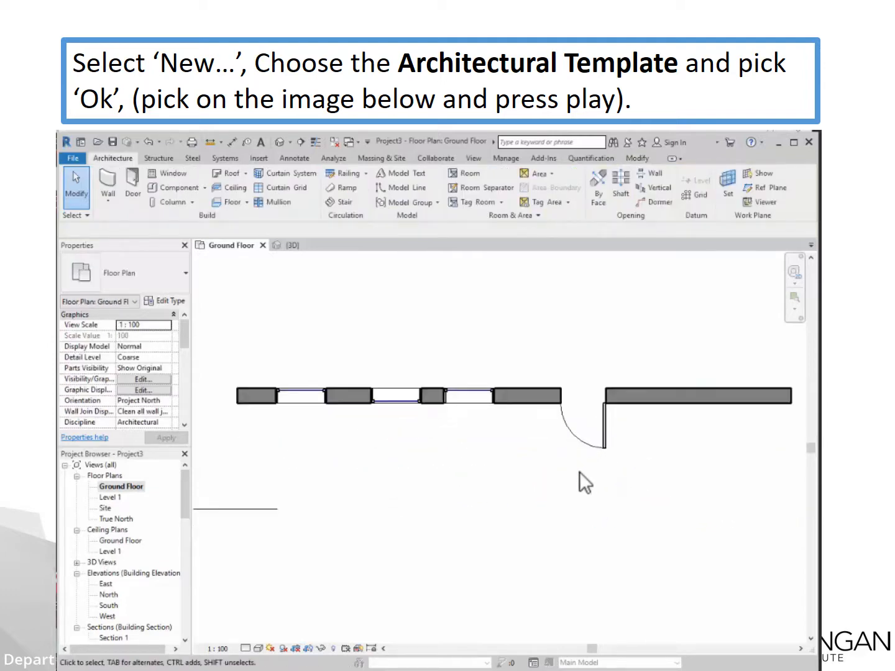
pyautogui.click(580, 443)
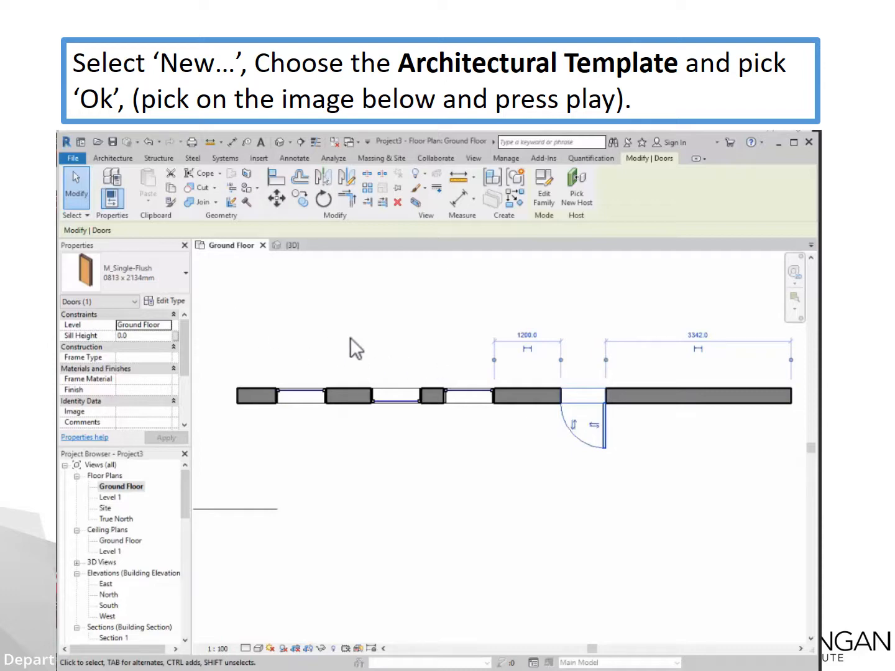
pyautogui.click(616, 489)
pyautogui.click(597, 450)
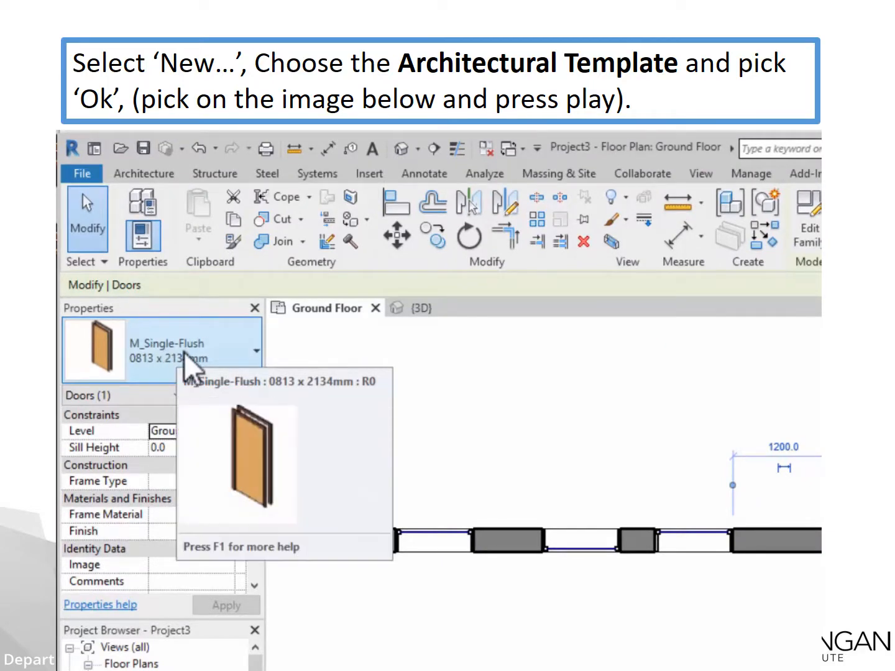
pyautogui.click(184, 353)
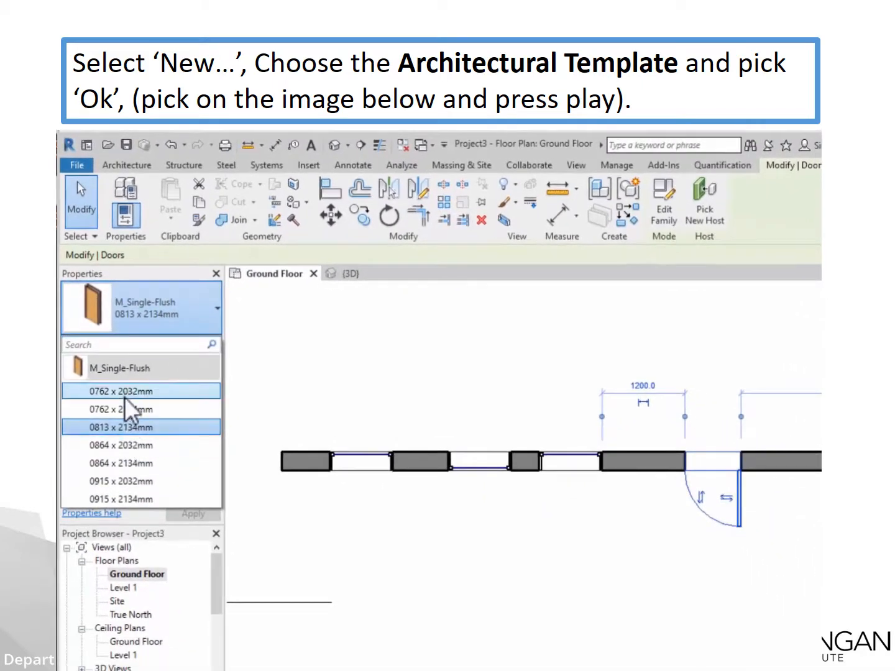
pyautogui.click(157, 497)
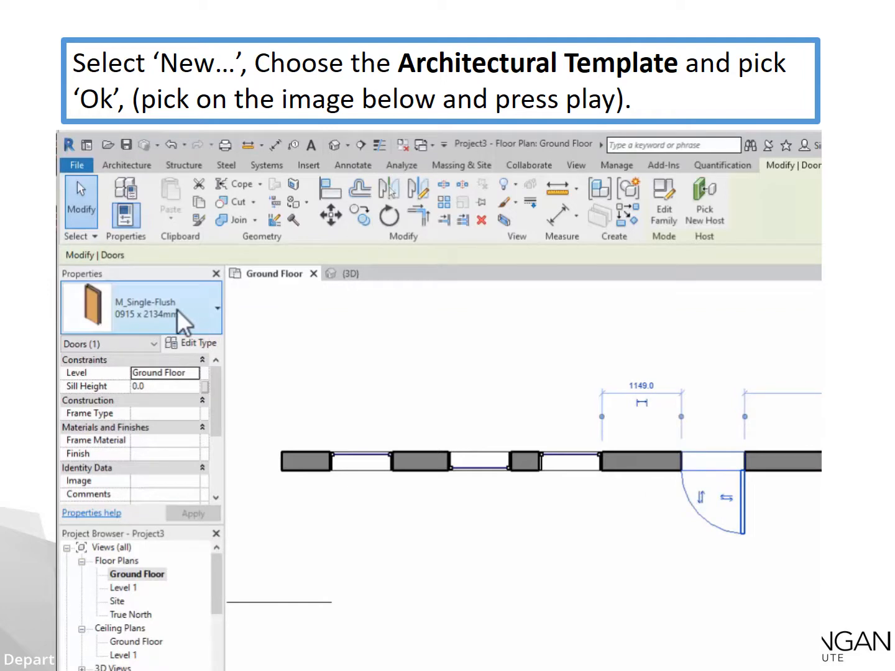
pyautogui.click(714, 558)
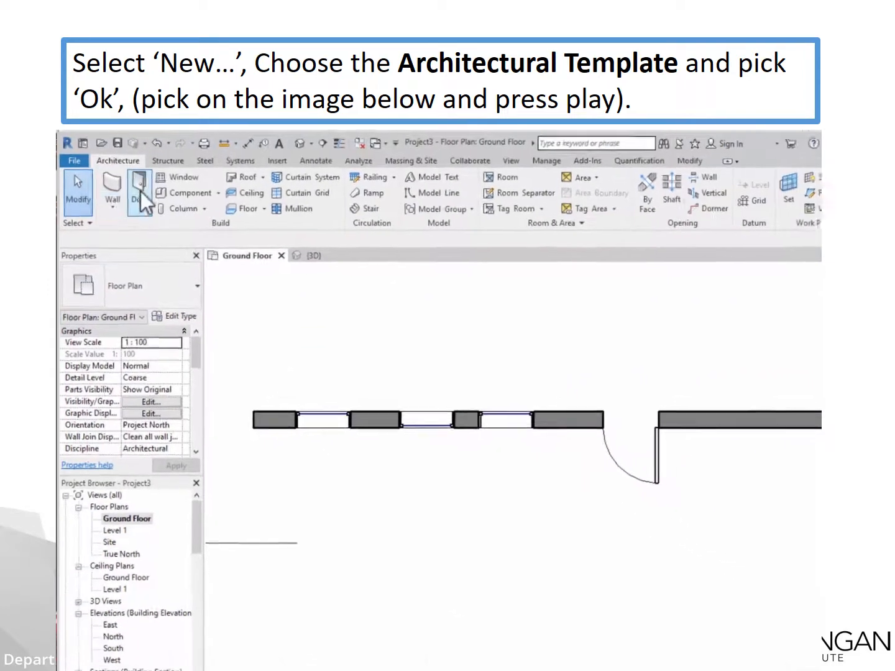
# Step: Place an M_Single-Flush 0762 x 2032mm door in the wall, about 500 mm east of the existing door
pyautogui.click(149, 196)
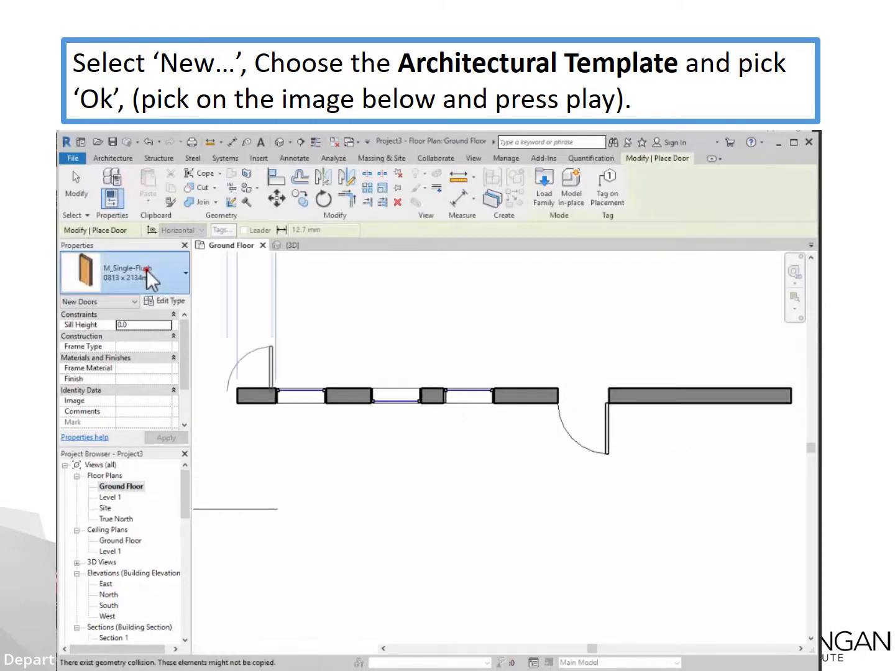
pyautogui.click(147, 270)
pyautogui.click(111, 340)
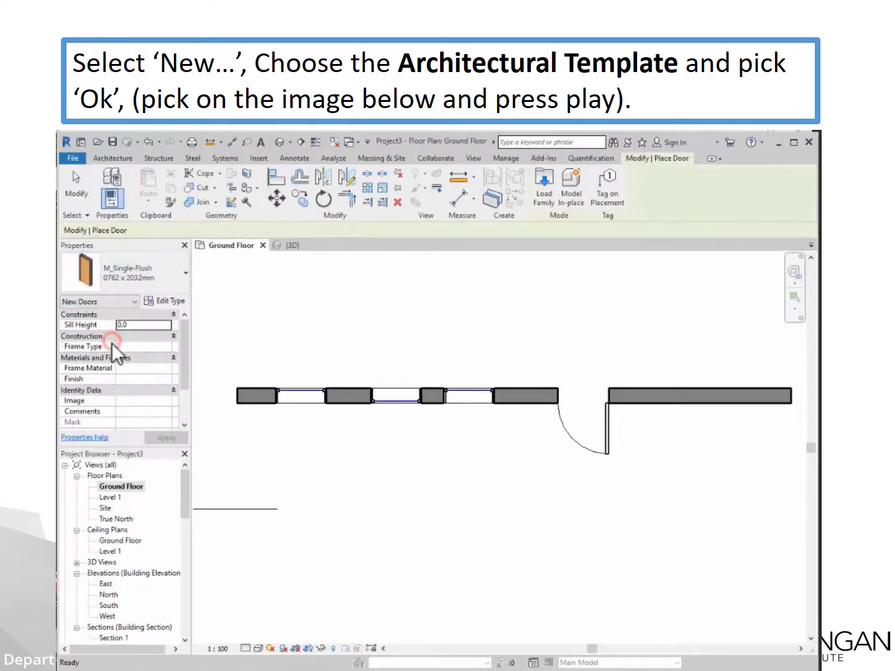
pyautogui.click(655, 399)
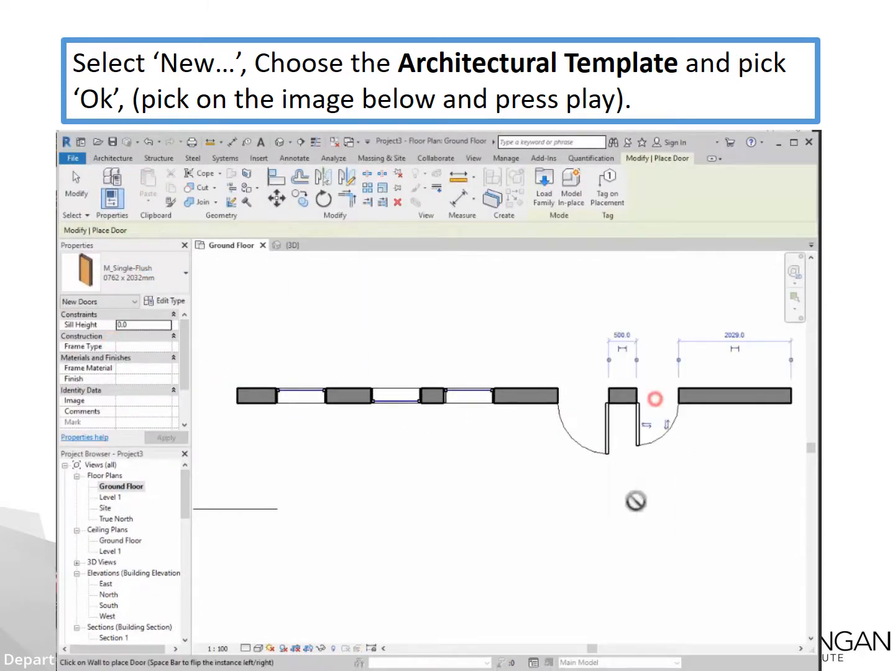
pyautogui.click(77, 195)
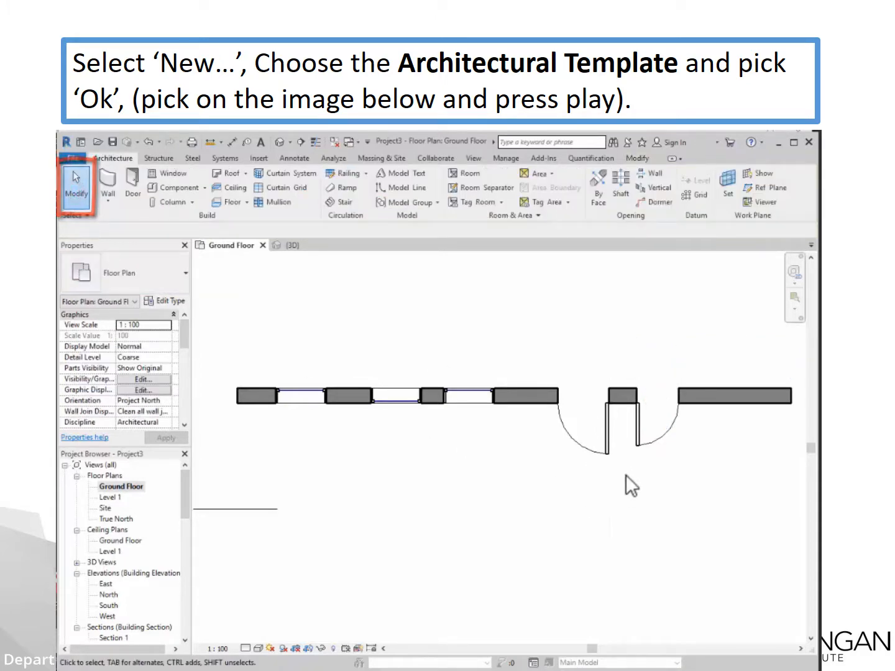
# Step: Compare the two doors by selecting each, and flip the narrower door's hinge side onto its east jamb
pyautogui.click(642, 440)
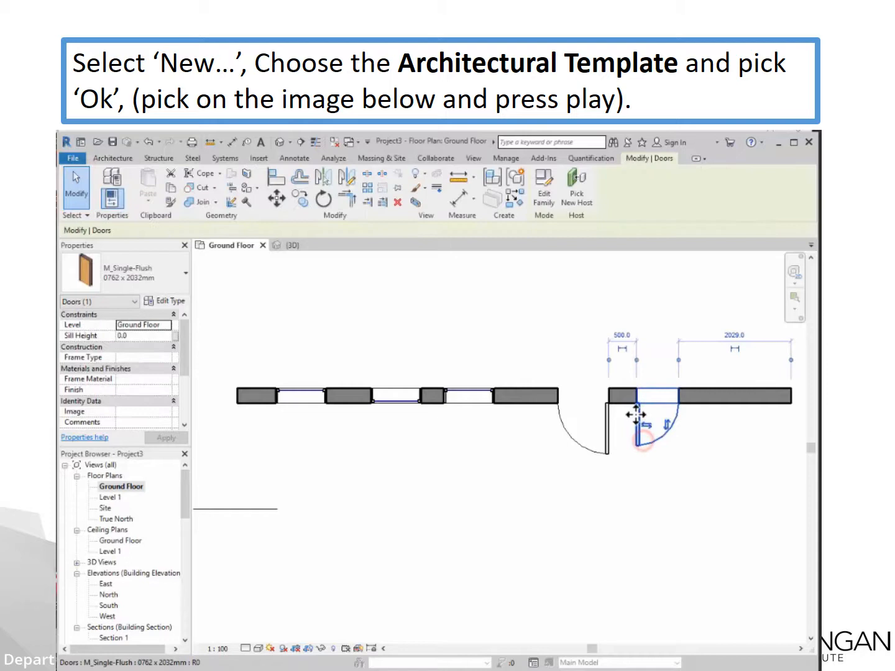
pyautogui.click(603, 454)
pyautogui.click(645, 442)
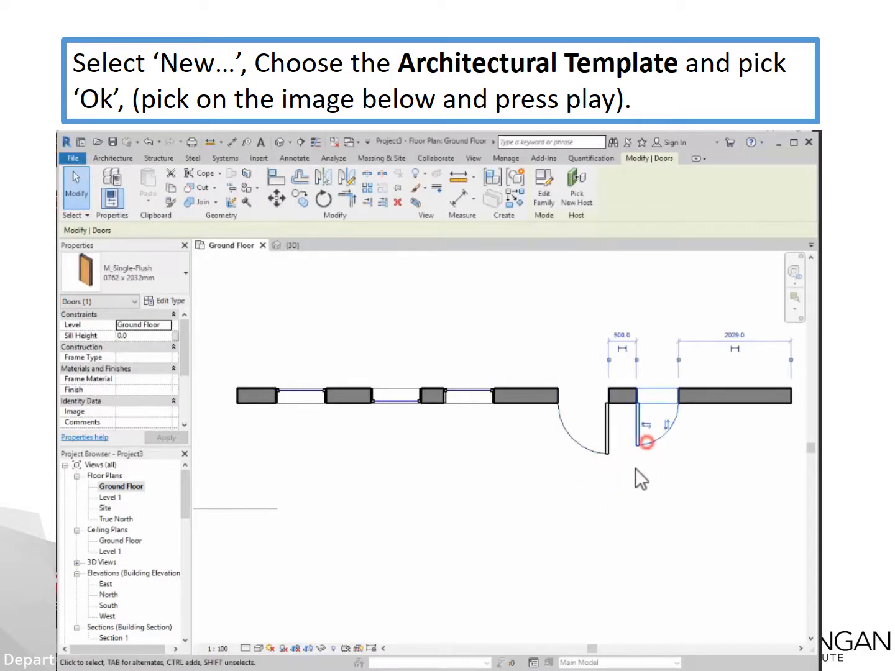
pyautogui.click(601, 456)
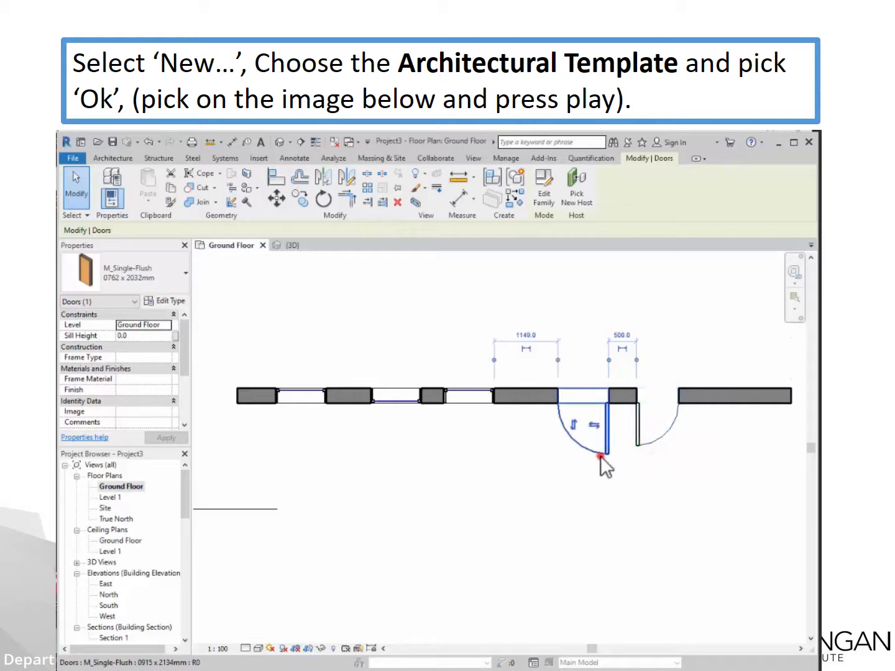
pyautogui.click(653, 439)
pyautogui.click(648, 429)
pyautogui.click(657, 484)
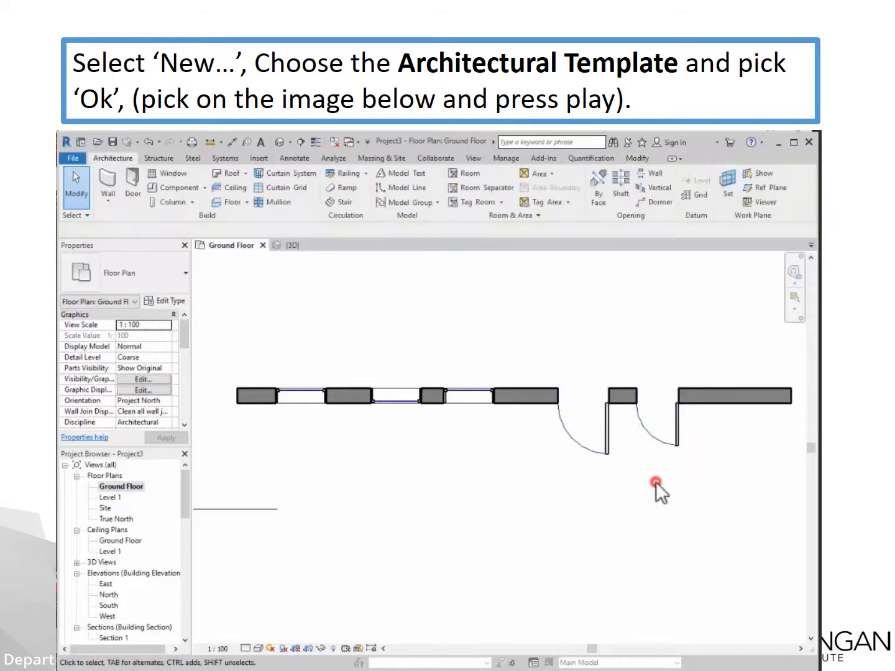
# Step: Switch to the 3D view and examine both doors and the windows from the wall's back-left corner
pyautogui.click(285, 245)
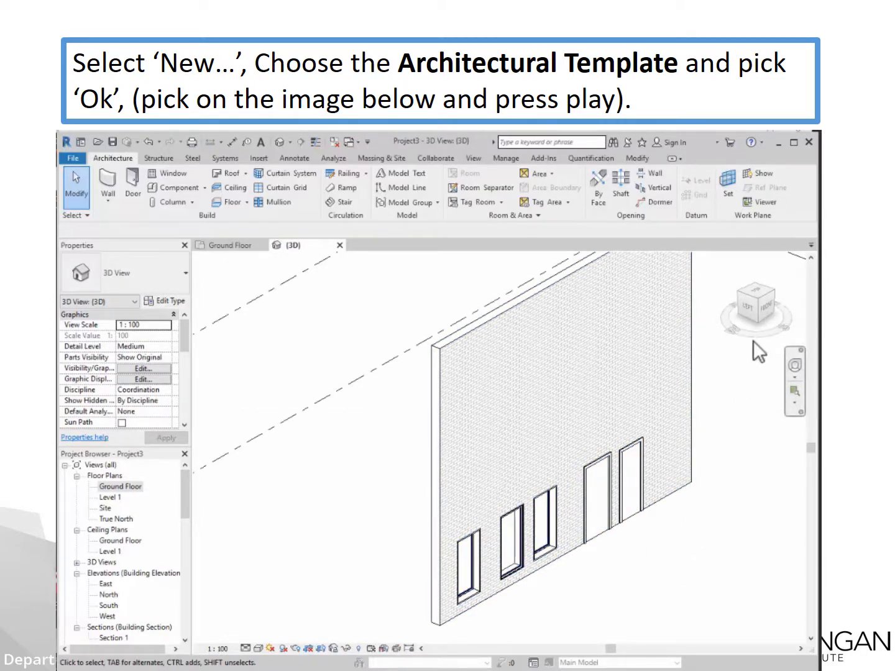
pyautogui.scroll(-3, 694, 425)
pyautogui.keyDown('shift'); pyautogui.moveTo(630, 475); pyautogui.dragTo(808, 482, button='middle'); pyautogui.keyUp('shift')
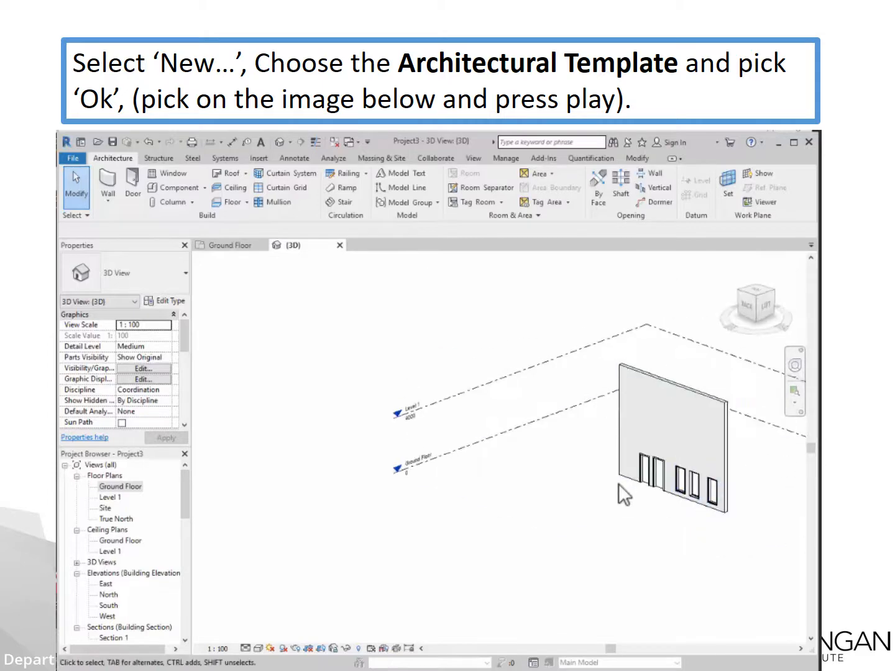
pyautogui.scroll(4, 618, 483)
pyautogui.moveTo(691, 495)
pyautogui.mouseDown(button='middle')
pyautogui.moveTo(473, 557)
pyautogui.moveTo(509, 619)
pyautogui.moveTo(513, 532)
pyautogui.moveTo(470, 548)
pyautogui.moveTo(548, 588)
pyautogui.mouseUp(button='middle')
pyautogui.scroll(-2, 473, 559)
pyautogui.scroll(3, 477, 534)
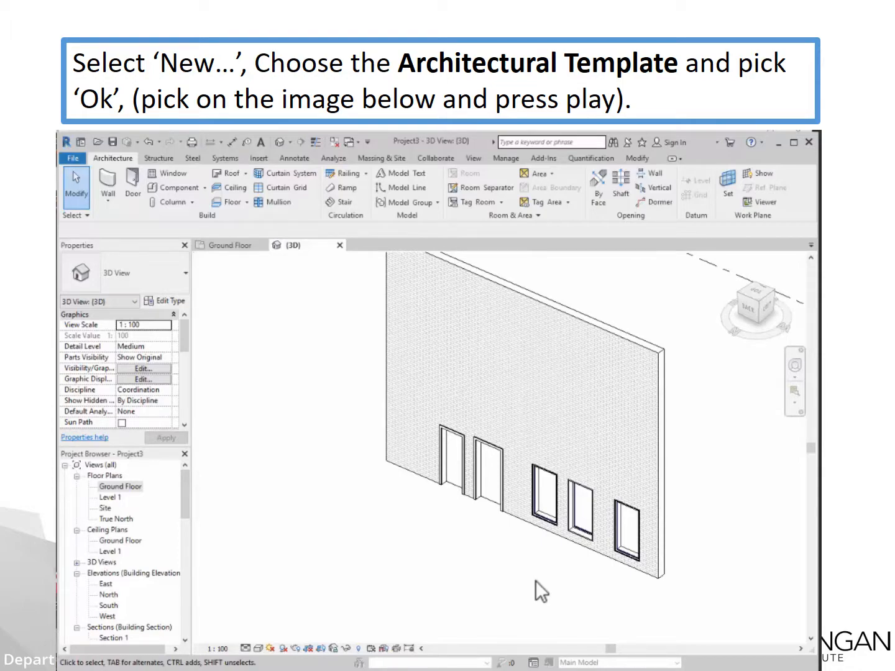